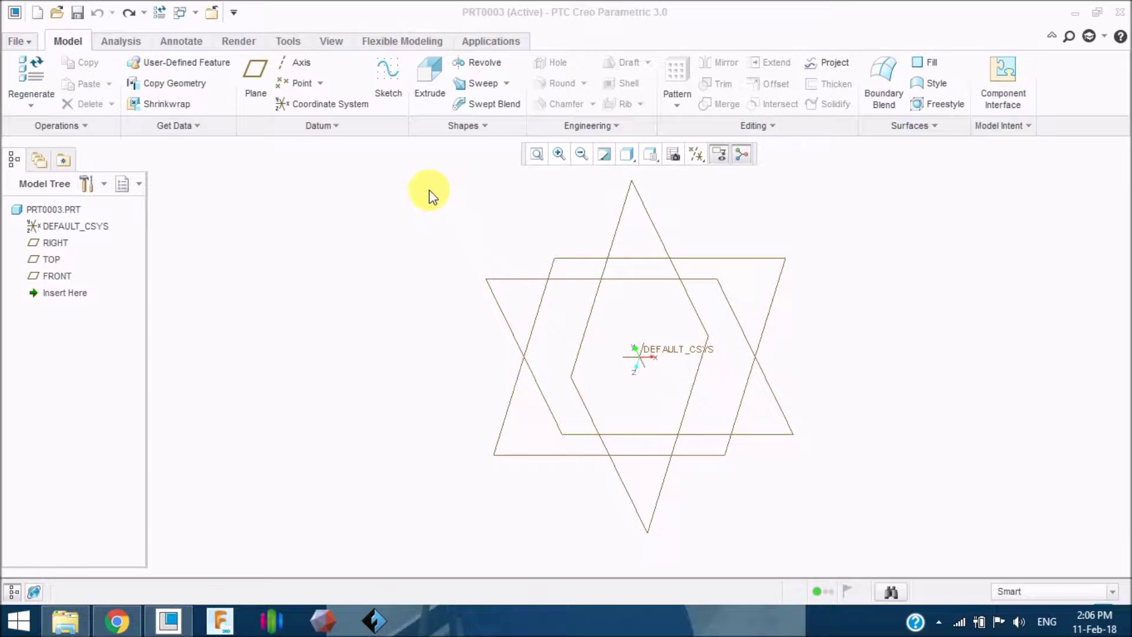
Start a sketch on the FRONT datum plane and orient the view parallel to the sketch plane.
{"action": "left_click", "coordinate": [382, 103]}
{"action": "left_click", "coordinate": [56, 275]}
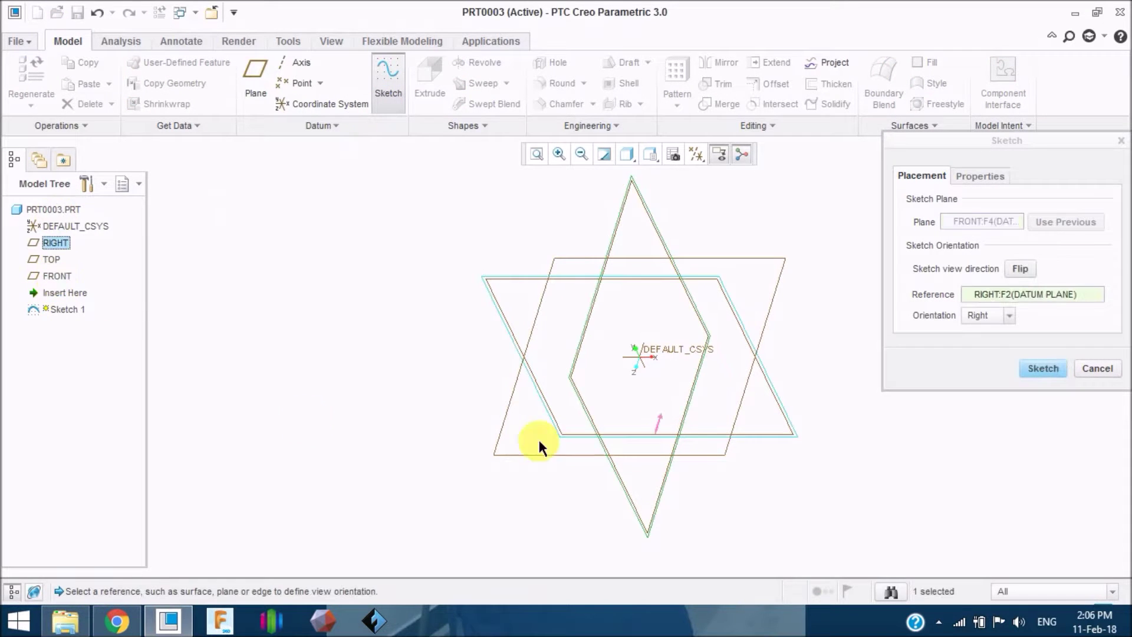
{"action": "left_click", "coordinate": [1043, 372]}
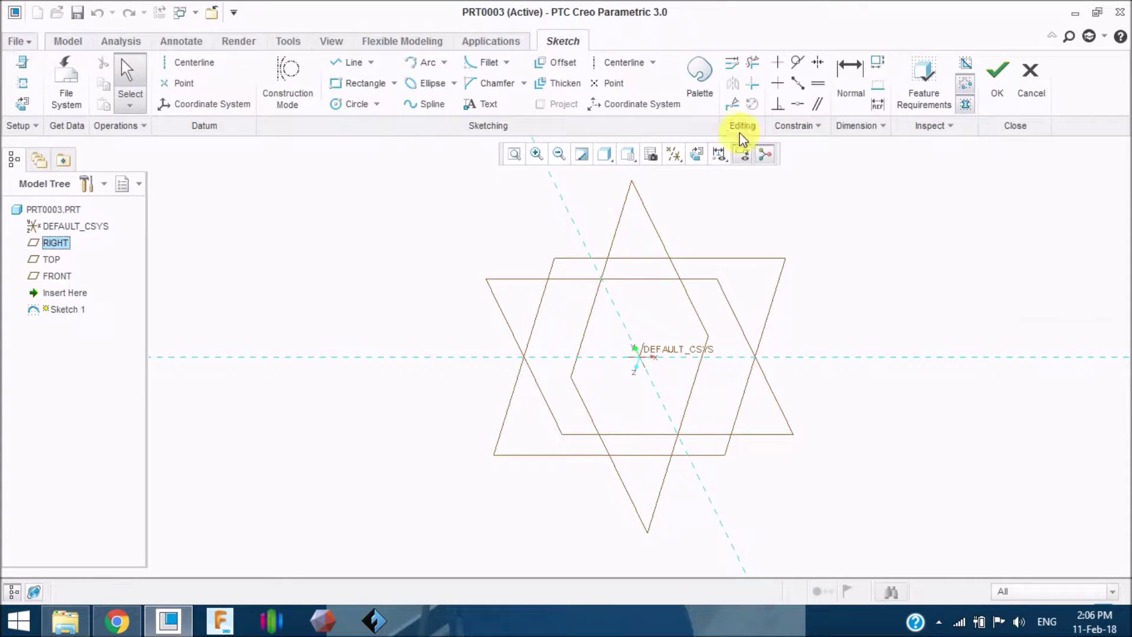
{"action": "left_click", "coordinate": [697, 154]}
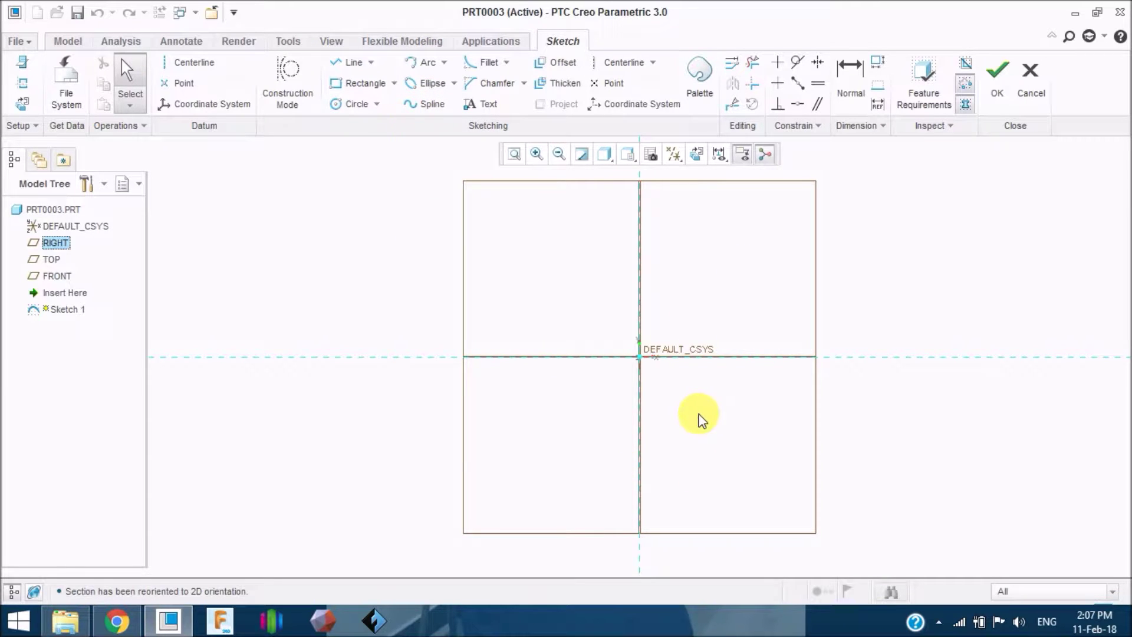
Sketch an open hook-shaped spline through six points, starting at the origin and curling over at its upper end, and finish the sketch.
{"action": "left_click", "coordinate": [422, 108]}
{"action": "left_click", "coordinate": [640, 357]}
{"action": "left_click", "coordinate": [672, 326]}
{"action": "left_click", "coordinate": [657, 274]}
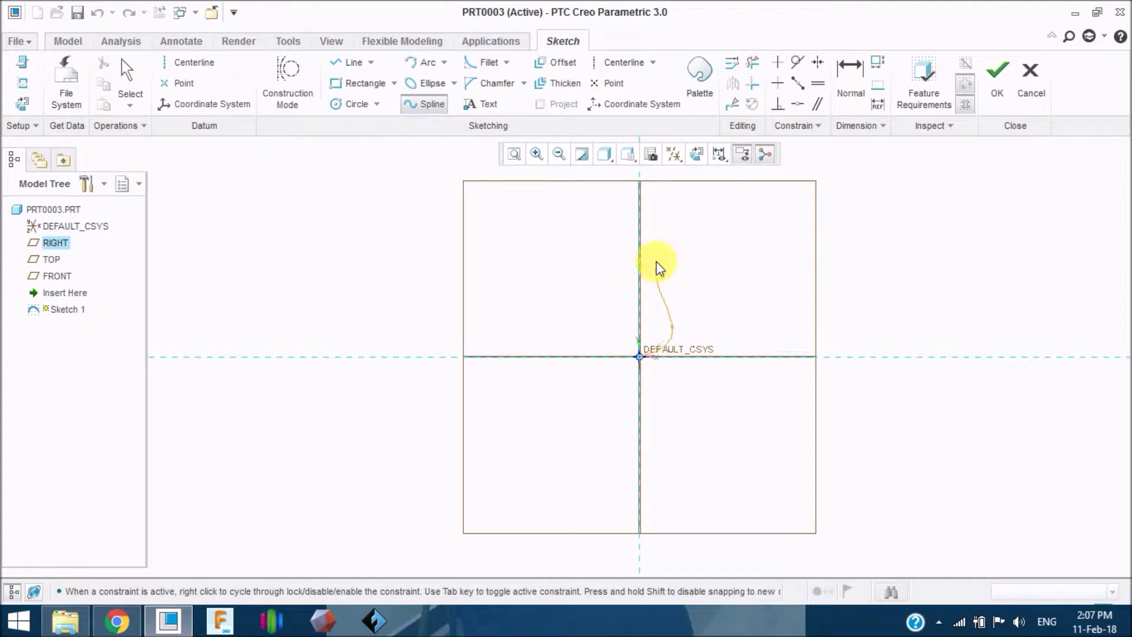
{"action": "left_click", "coordinate": [667, 226]}
{"action": "left_click", "coordinate": [726, 249]}
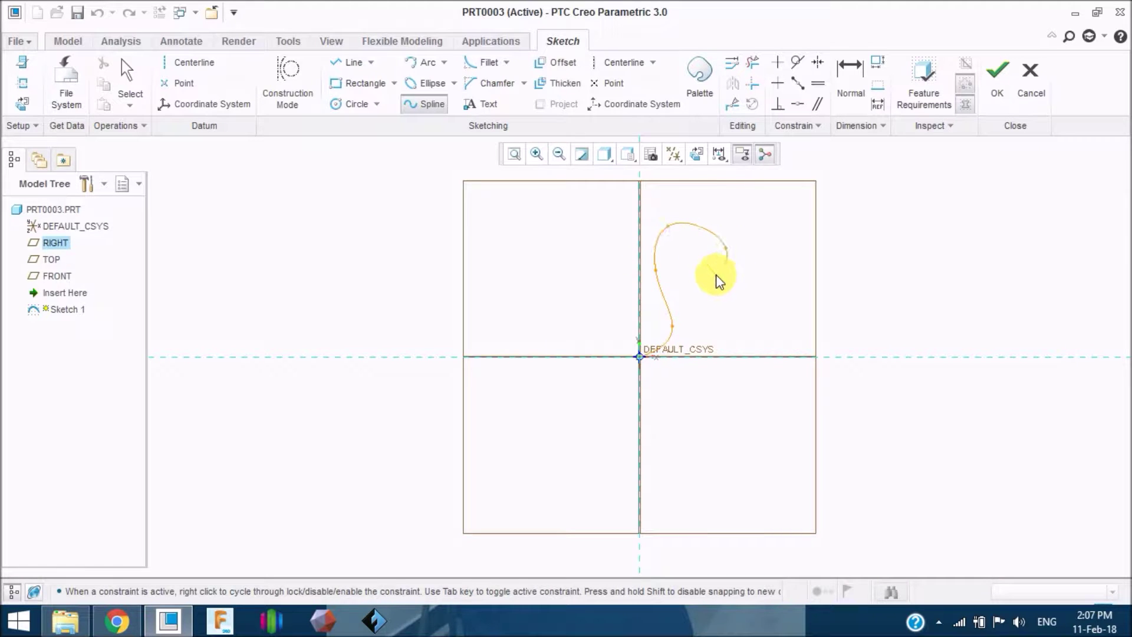
{"action": "left_click", "coordinate": [715, 275]}
{"action": "middle_click", "coordinate": [740, 293]}
{"action": "left_click", "coordinate": [990, 98]}
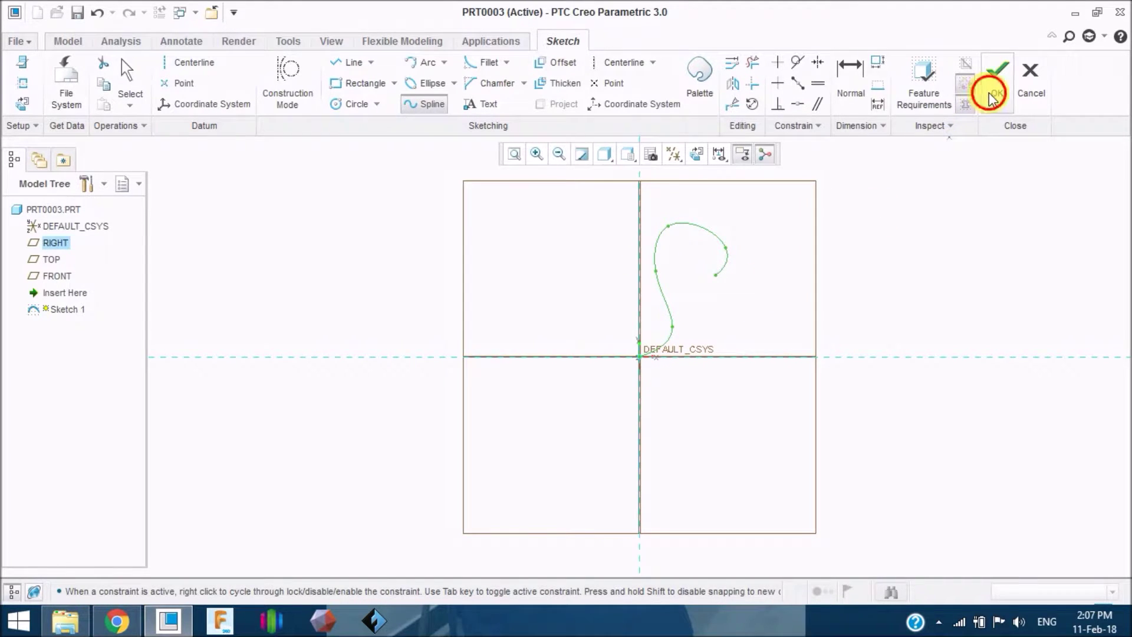
Start a Sweep along the spline sketch and begin its section sketch, oriented to 2D at the trajectory's start.
{"action": "mouse_move", "coordinate": [631, 359]}
{"action": "middle_mouse_down"}
{"action": "mouse_move", "coordinate": [586, 419]}
{"action": "mouse_move", "coordinate": [569, 361]}
{"action": "mouse_move", "coordinate": [583, 397]}
{"action": "mouse_move", "coordinate": [569, 375]}
{"action": "mouse_move", "coordinate": [566, 391]}
{"action": "mouse_move", "coordinate": [659, 379]}
{"action": "mouse_move", "coordinate": [664, 453]}
{"action": "mouse_move", "coordinate": [636, 433]}
{"action": "middle_mouse_up"}
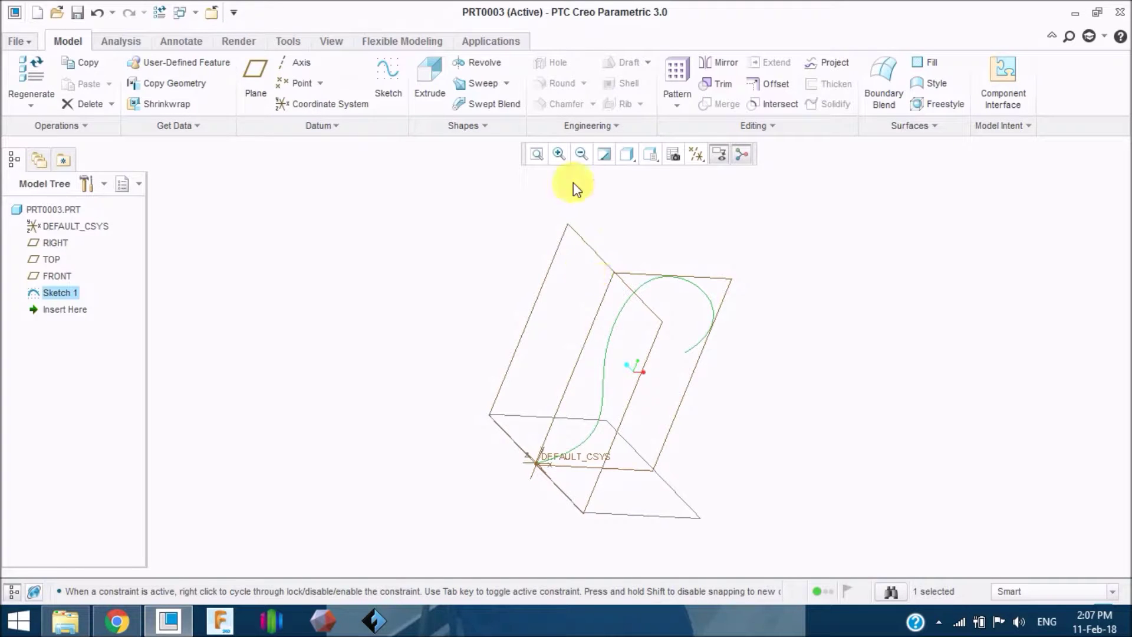
{"action": "left_click", "coordinate": [475, 85]}
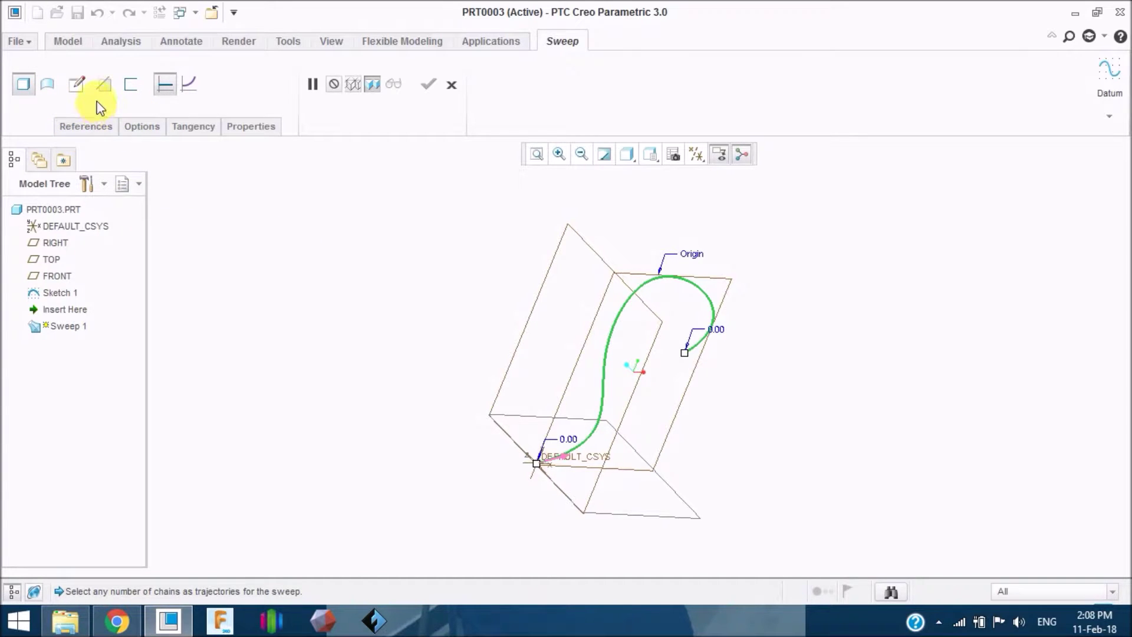
{"action": "left_click", "coordinate": [76, 94]}
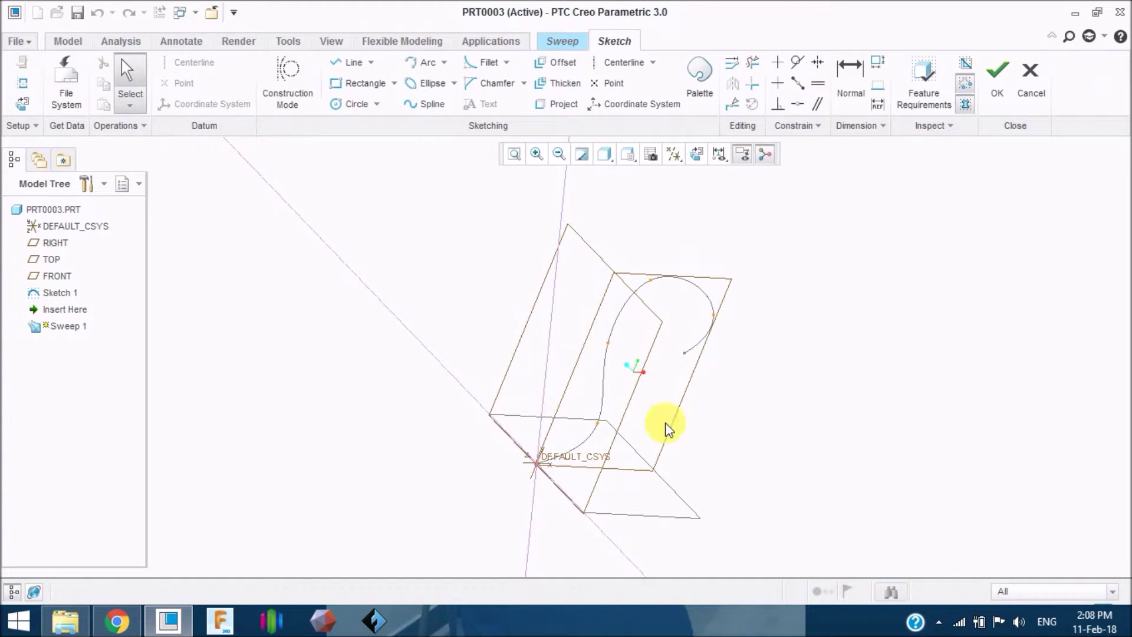
{"action": "left_click", "coordinate": [696, 154]}
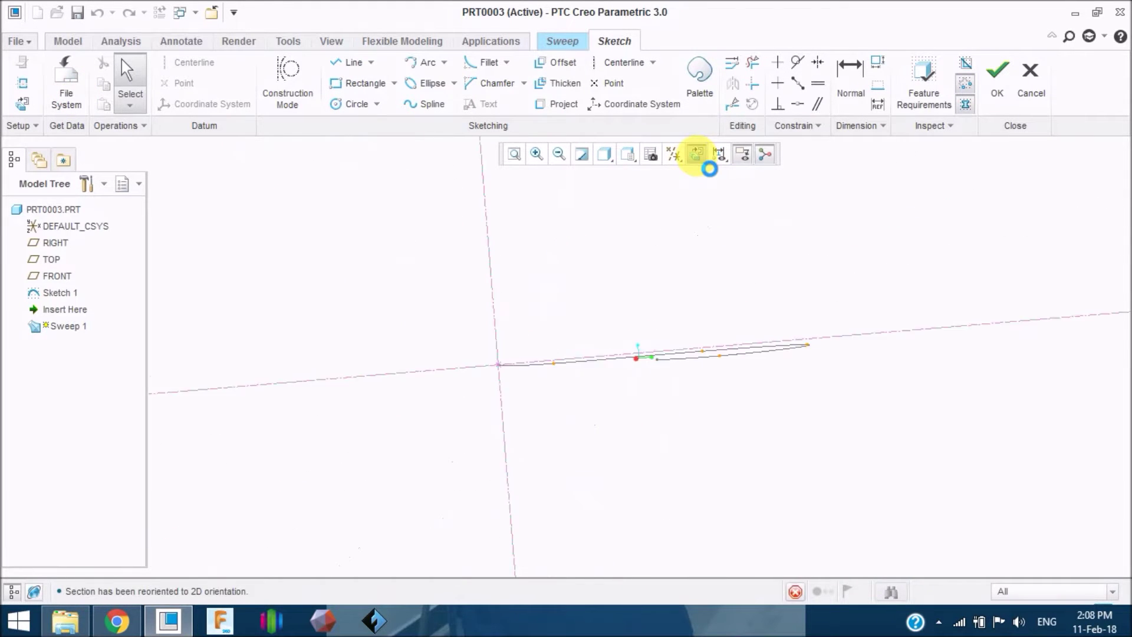
{"action": "scroll", "coordinate": [528, 396], "scroll_direction": "down", "scroll_amount": 5}
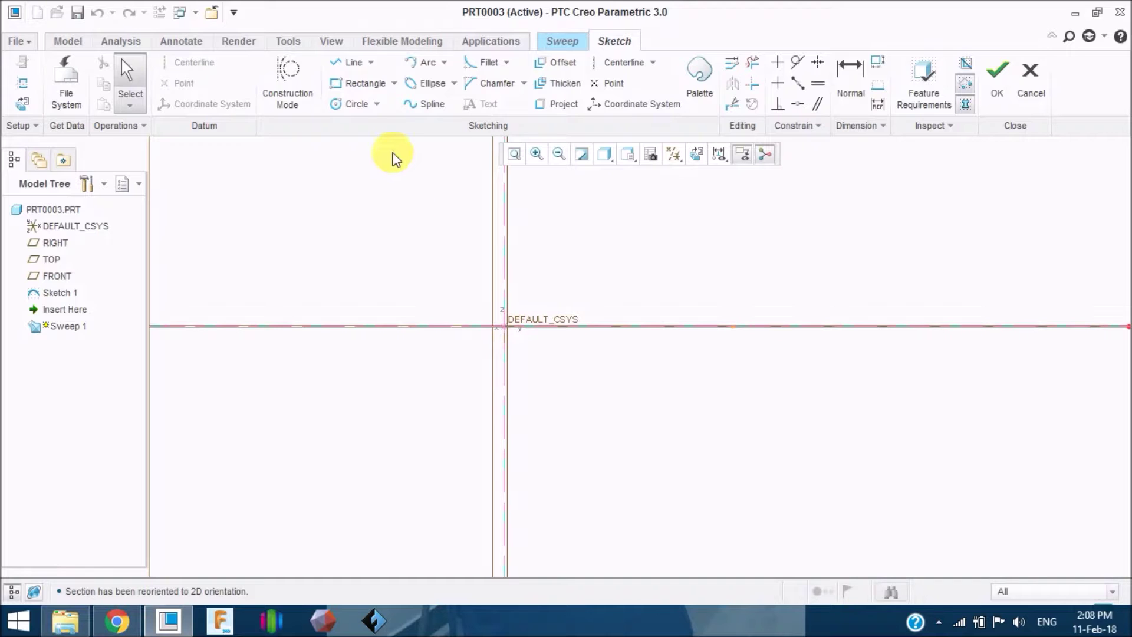
Sketch a circle centred on the trajectory's start point, set its diameter to 10, and accept the section.
{"action": "left_click", "coordinate": [359, 109]}
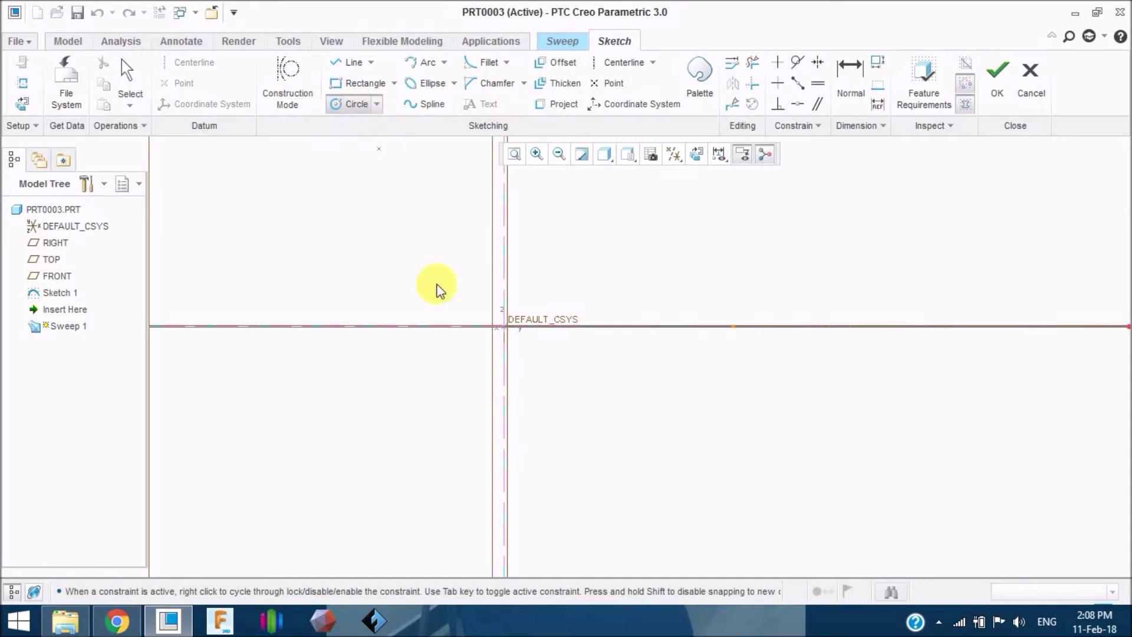
{"action": "left_click", "coordinate": [505, 326]}
{"action": "left_click", "coordinate": [536, 368]}
{"action": "middle_click", "coordinate": [601, 407]}
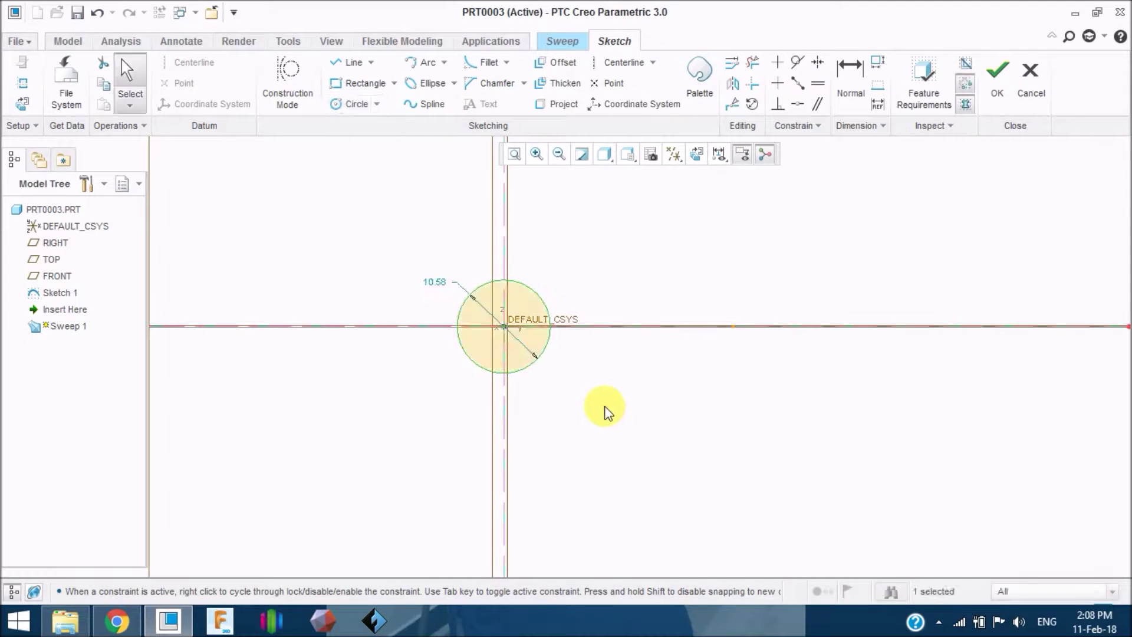
{"action": "double_click", "coordinate": [438, 283]}
{"action": "type", "text": "10"}
{"action": "key", "text": "Return"}
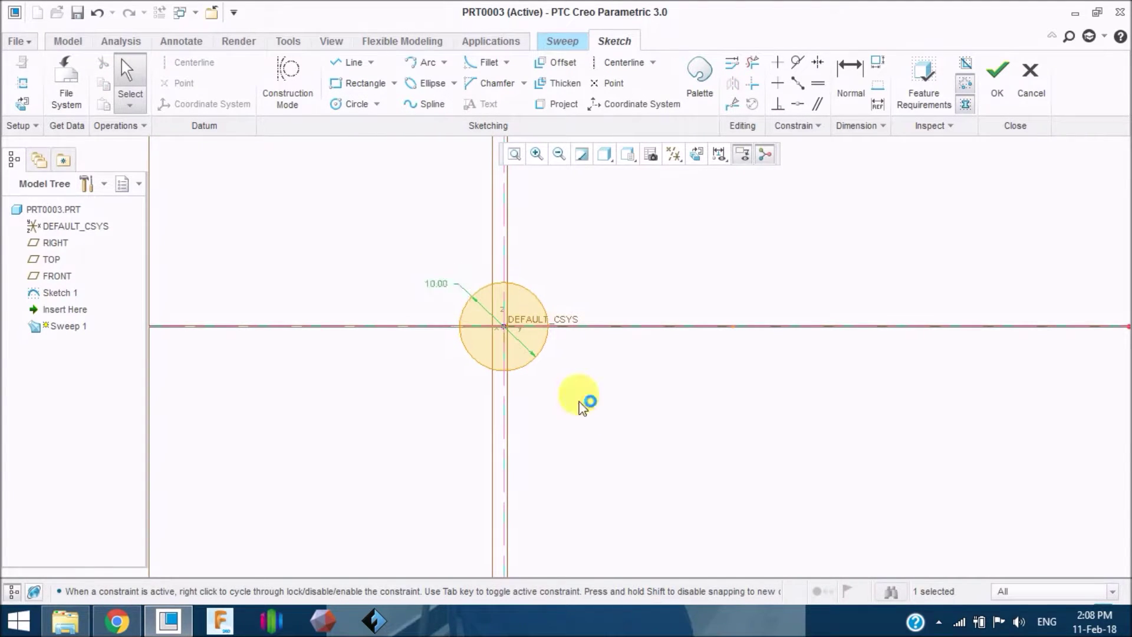
{"action": "scroll", "coordinate": [560, 407], "scroll_direction": "up", "scroll_amount": 2}
{"action": "scroll", "coordinate": [540, 386], "scroll_direction": "down", "scroll_amount": 2}
{"action": "mouse_move", "coordinate": [551, 328]}
{"action": "middle_mouse_down"}
{"action": "mouse_move", "coordinate": [561, 369]}
{"action": "mouse_move", "coordinate": [715, 273]}
{"action": "middle_mouse_up"}
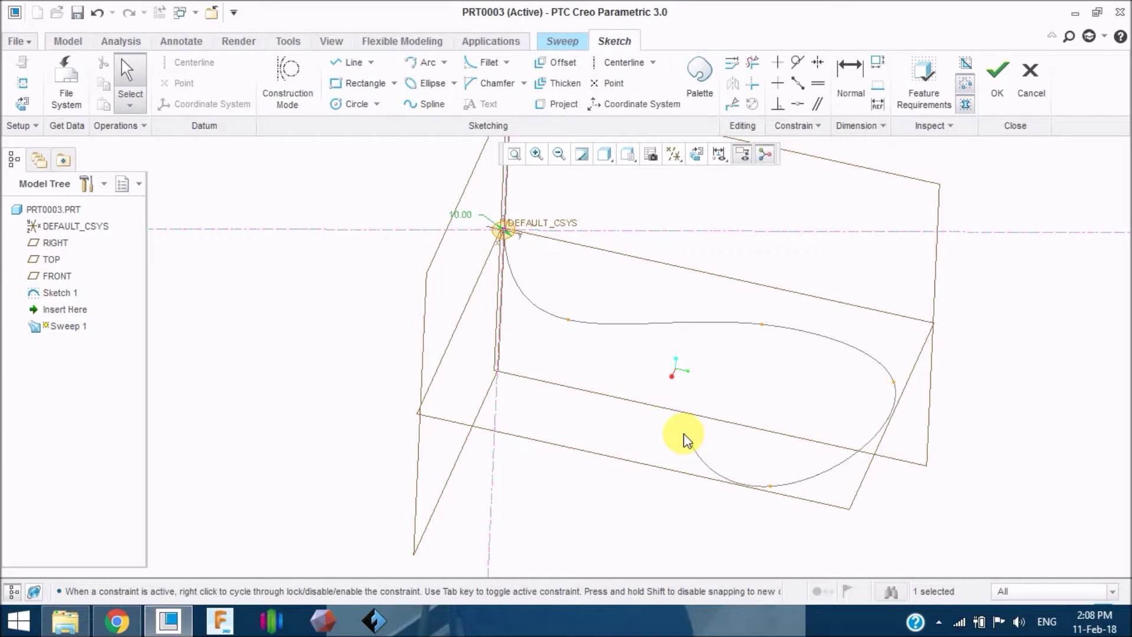
{"action": "left_click", "coordinate": [997, 79]}
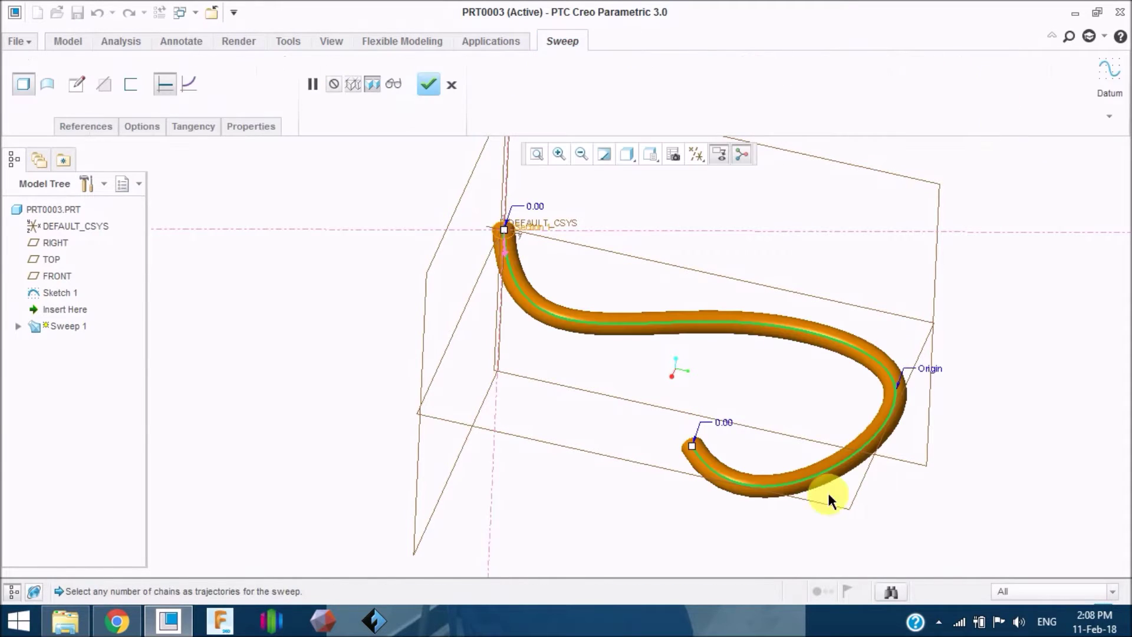
Examine the swept solid preview from several angles, including a close look at the end face of the hook.
{"action": "middle_click_drag", "start_coordinate": [829, 500], "coordinate": [693, 425]}
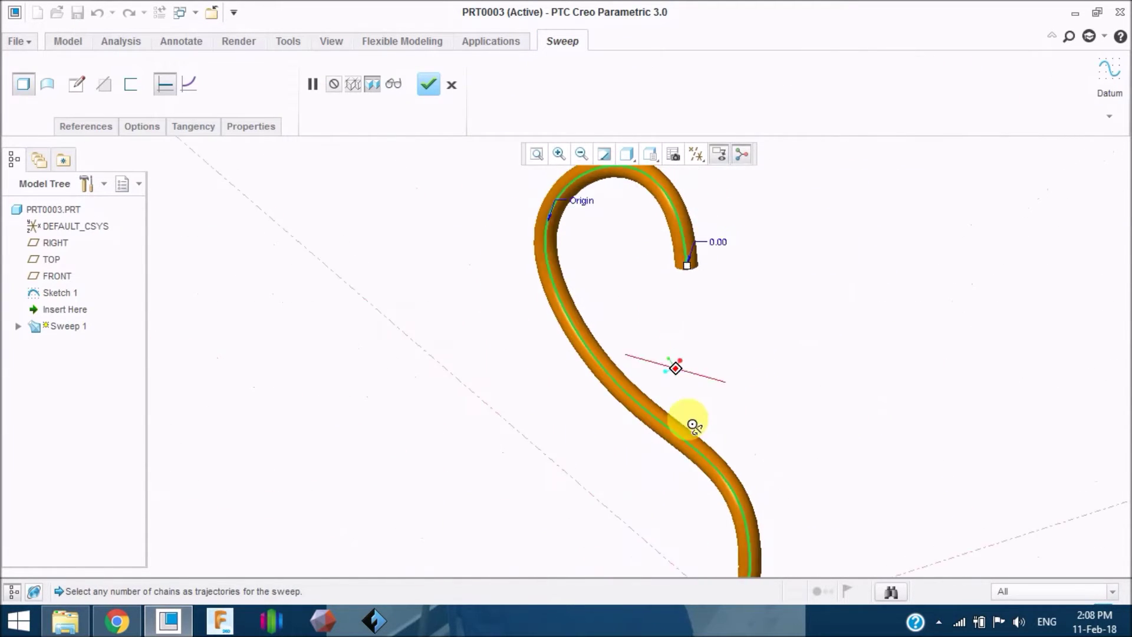
{"action": "scroll", "coordinate": [685, 416], "scroll_direction": "up", "scroll_amount": 5}
{"action": "scroll", "coordinate": [741, 505], "scroll_direction": "down", "scroll_amount": 4}
{"action": "middle_click_drag", "start_coordinate": [740, 500], "coordinate": [754, 536]}
{"action": "scroll", "coordinate": [742, 519], "scroll_direction": "up", "scroll_amount": 5}
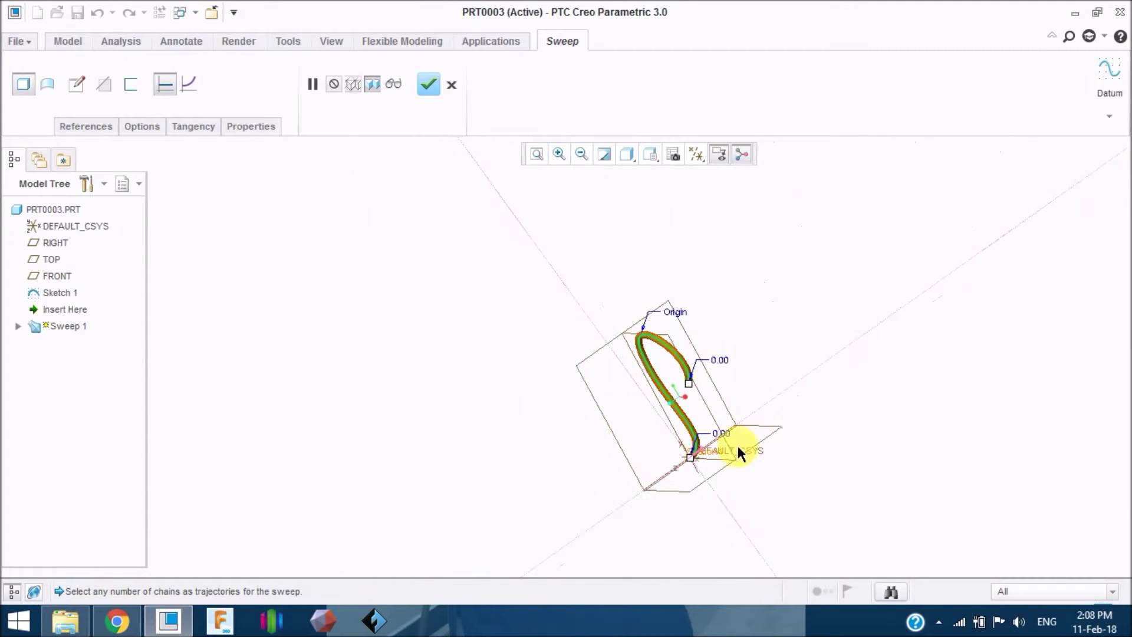
{"action": "scroll", "coordinate": [707, 447], "scroll_direction": "up", "scroll_amount": 3}
{"action": "middle_click_drag", "start_coordinate": [677, 445], "coordinate": [620, 400]}
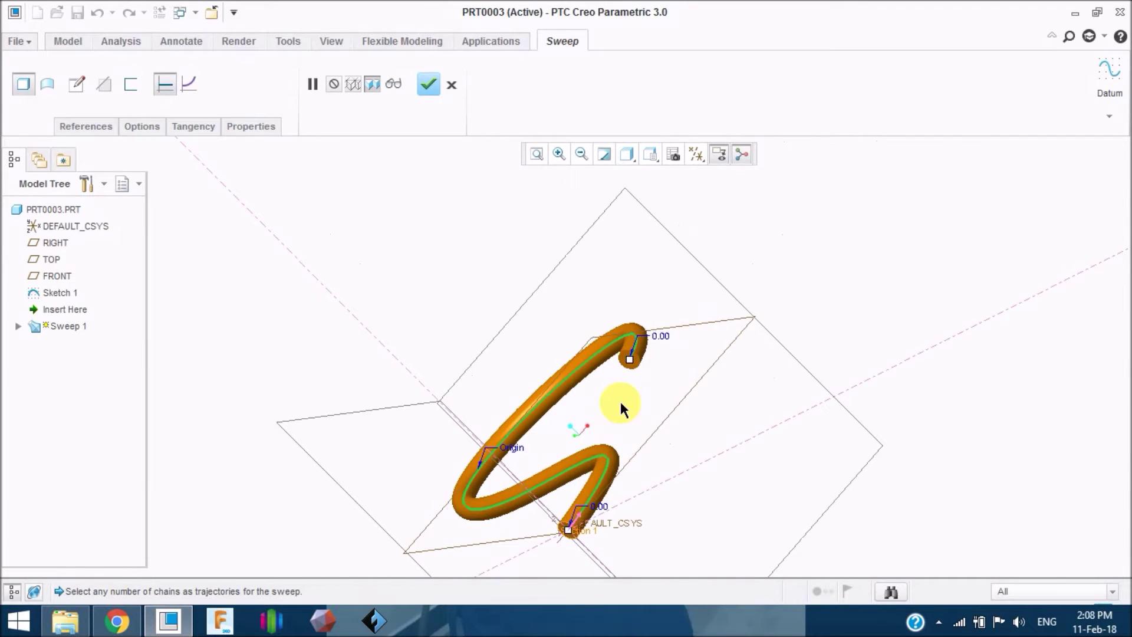
{"action": "scroll", "coordinate": [621, 402], "scroll_direction": "down", "scroll_amount": 6}
{"action": "middle_click_drag", "start_coordinate": [662, 260], "coordinate": [635, 263]}
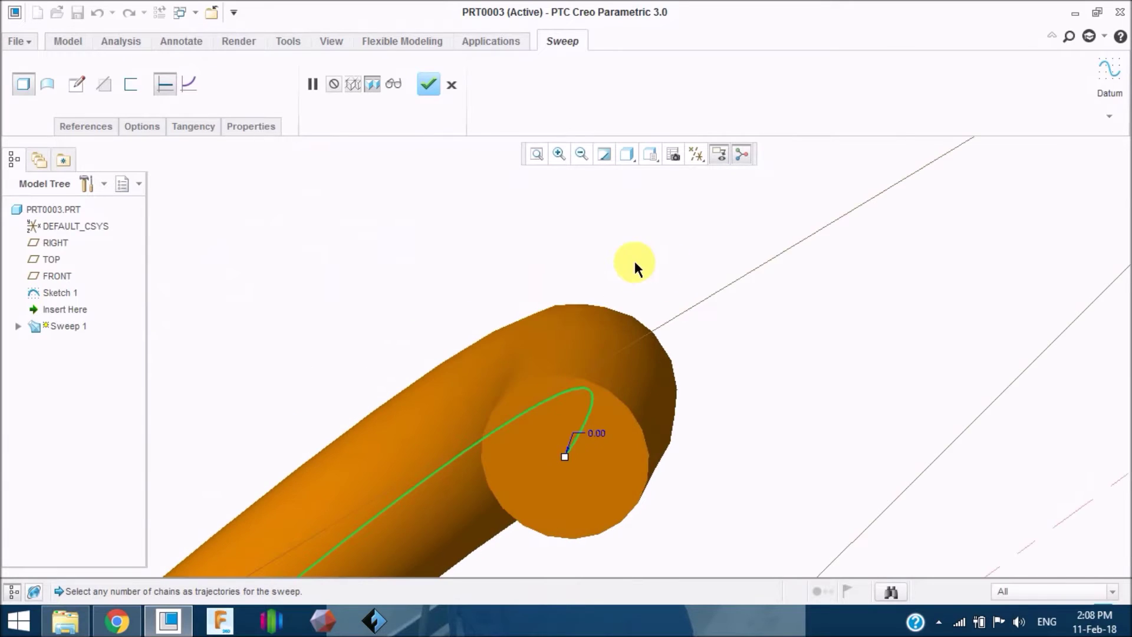
{"action": "scroll", "coordinate": [635, 263], "scroll_direction": "down", "scroll_amount": 5}
{"action": "scroll", "coordinate": [594, 369], "scroll_direction": "up", "scroll_amount": 7}
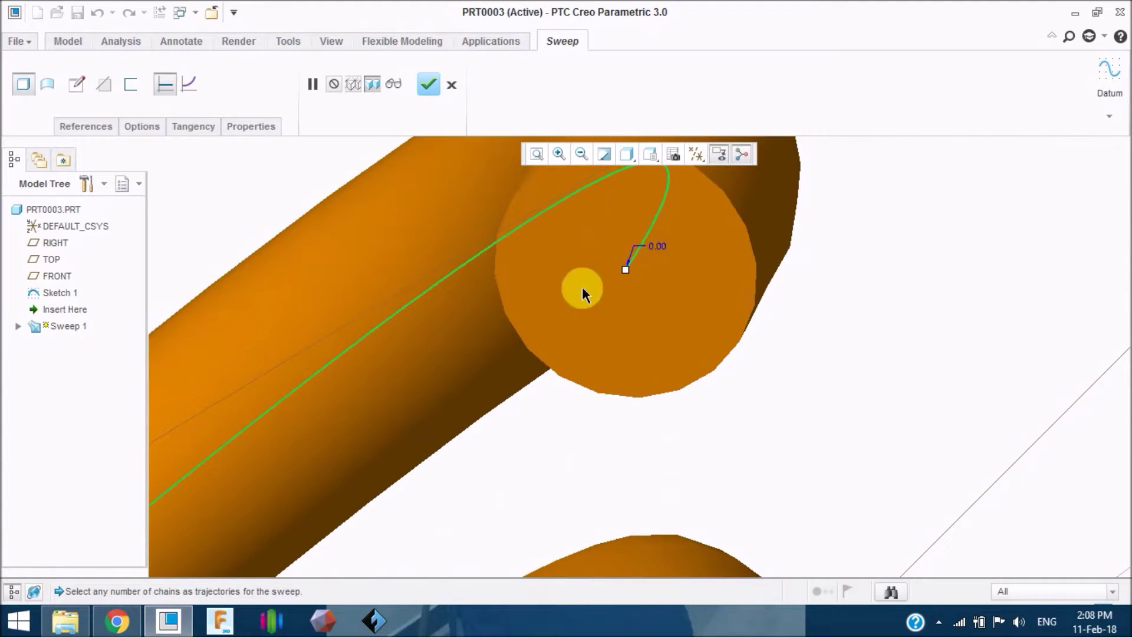
Preview the sweep as a surface, inspect its end at the hook, and switch it back to a solid.
{"action": "left_click", "coordinate": [49, 87]}
{"action": "middle_click_drag", "start_coordinate": [720, 197], "coordinate": [662, 240]}
{"action": "scroll", "coordinate": [617, 329], "scroll_direction": "up", "scroll_amount": 6}
{"action": "scroll", "coordinate": [811, 296], "scroll_direction": "down", "scroll_amount": 2}
{"action": "middle_click_drag", "start_coordinate": [813, 293], "coordinate": [717, 331]}
{"action": "scroll", "coordinate": [794, 322], "scroll_direction": "up", "scroll_amount": 1}
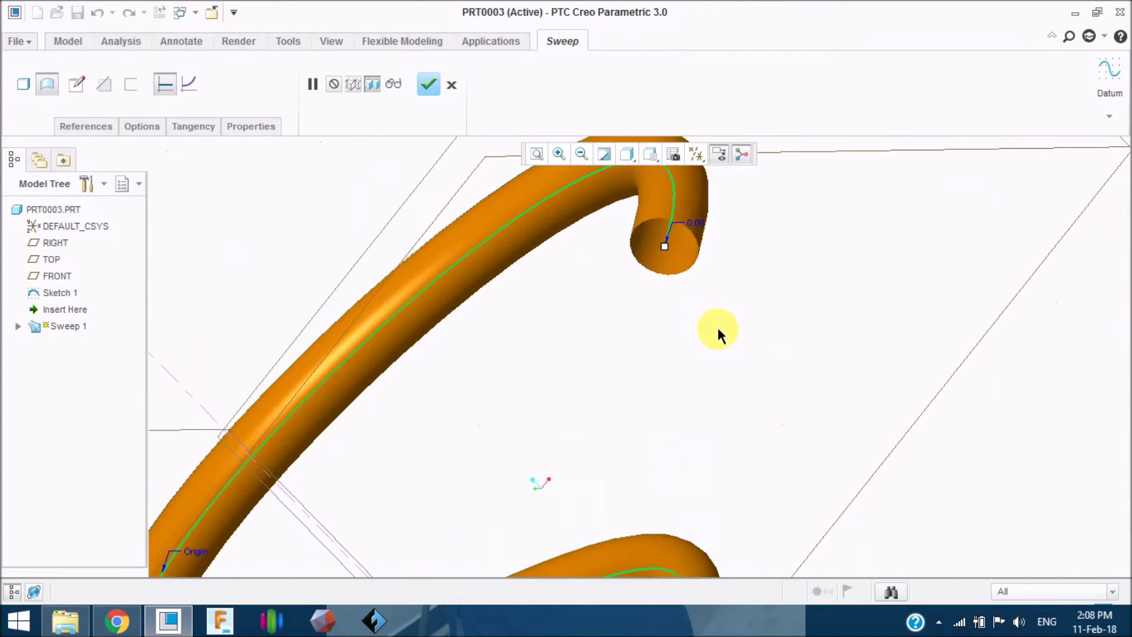
{"action": "left_click", "coordinate": [23, 84]}
{"action": "scroll", "coordinate": [701, 291], "scroll_direction": "down", "scroll_amount": 2}
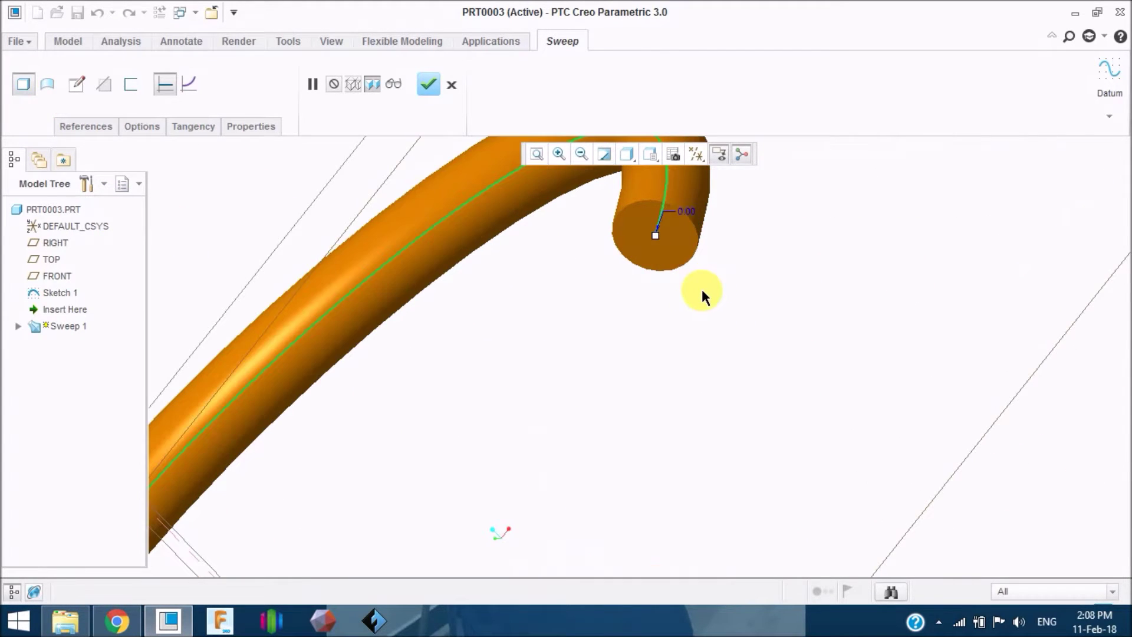
Try extending the hook end of the sweep by about 19 and trimming it by about 7.6, and return it to 0.
{"action": "scroll", "coordinate": [579, 252], "scroll_direction": "up", "scroll_amount": 6}
{"action": "scroll", "coordinate": [672, 422], "scroll_direction": "down", "scroll_amount": 1}
{"action": "middle_click_drag", "start_coordinate": [672, 422], "coordinate": [677, 435]}
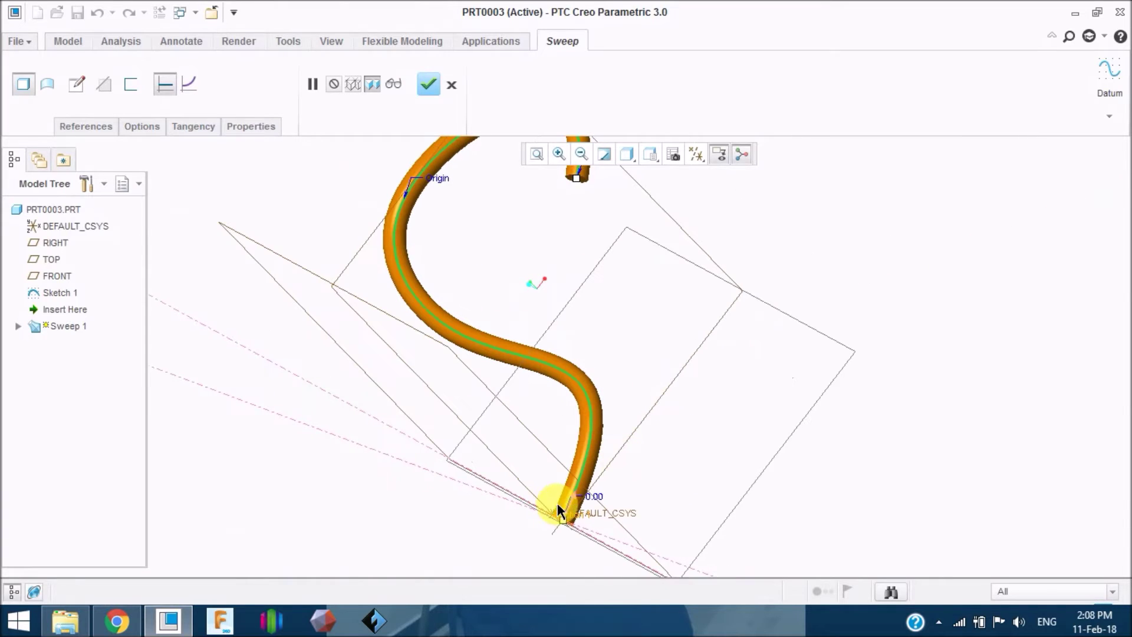
{"action": "scroll", "coordinate": [567, 219], "scroll_direction": "up", "scroll_amount": 1}
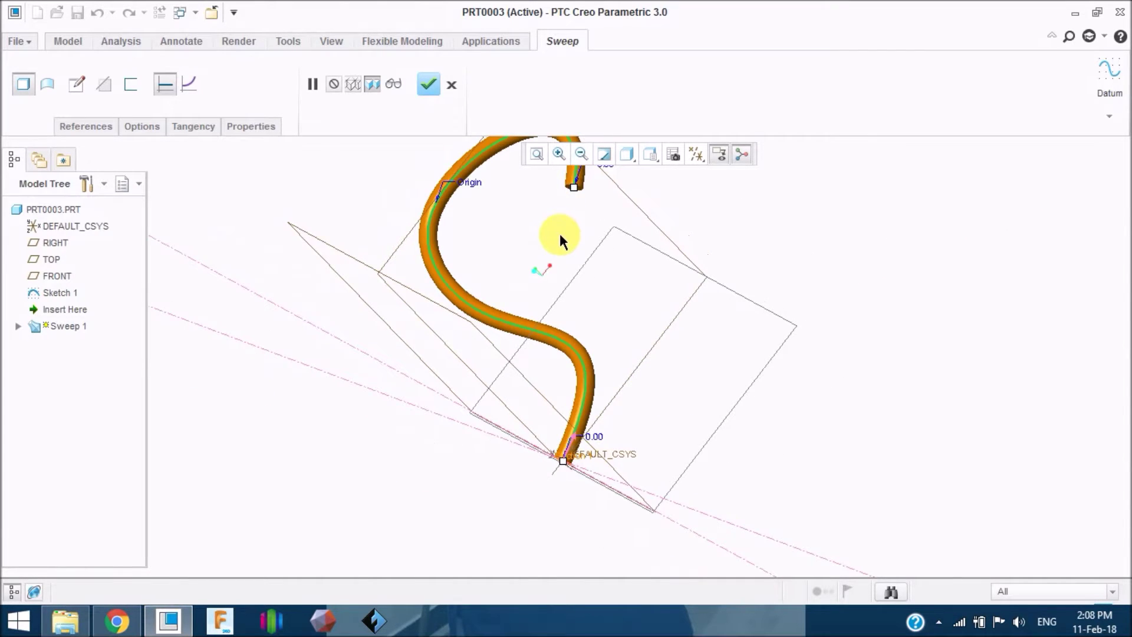
{"action": "scroll", "coordinate": [645, 347], "scroll_direction": "up", "scroll_amount": 1}
{"action": "scroll", "coordinate": [649, 343], "scroll_direction": "up", "scroll_amount": 2}
{"action": "scroll", "coordinate": [628, 256], "scroll_direction": "down", "scroll_amount": 5}
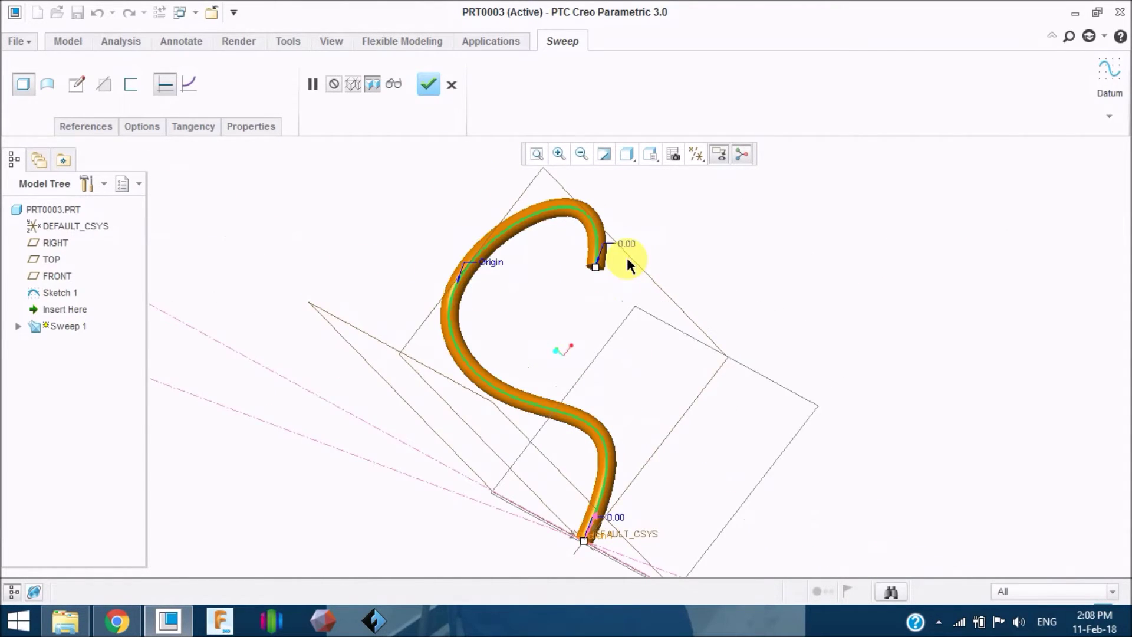
{"action": "left_click_drag", "start_coordinate": [566, 277], "coordinate": [565, 312]}
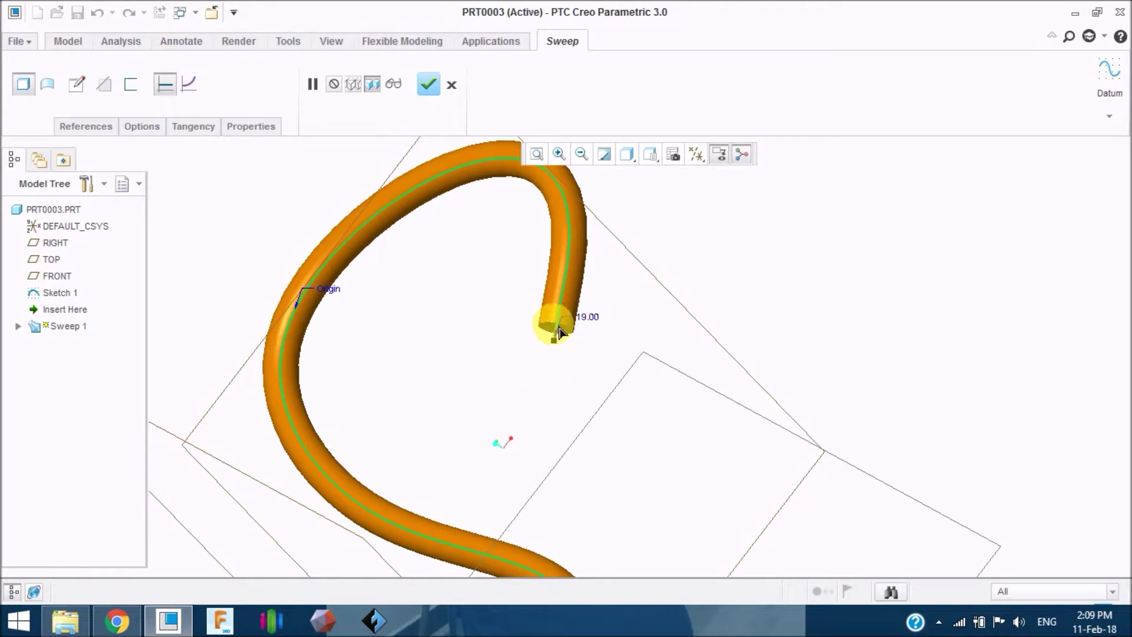
{"action": "left_click_drag", "start_coordinate": [556, 328], "coordinate": [566, 289]}
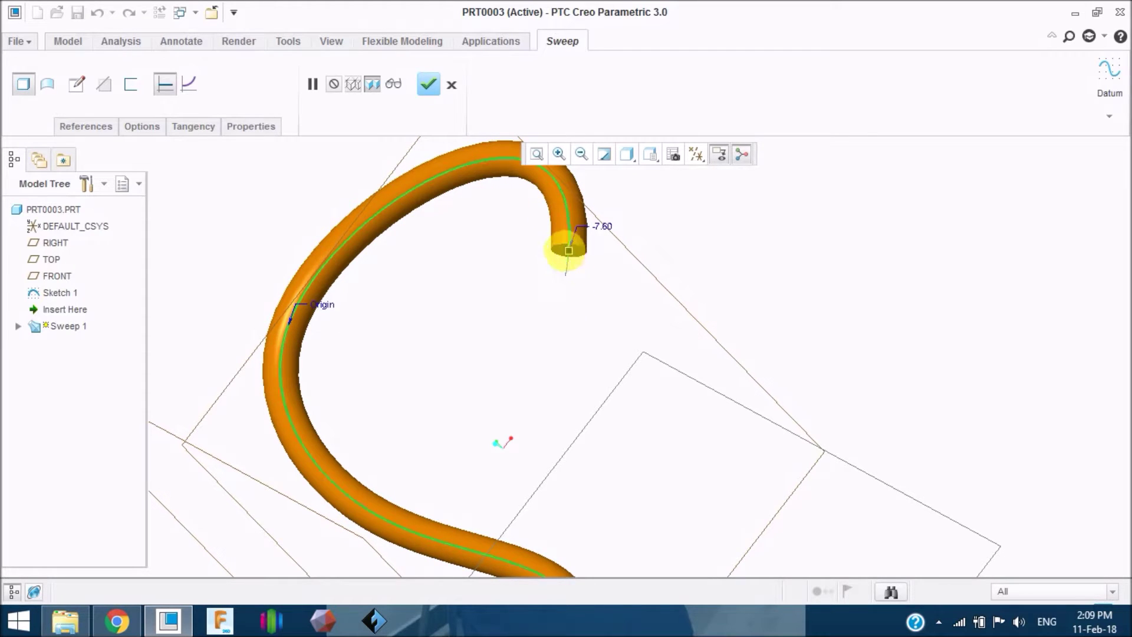
{"action": "left_click_drag", "start_coordinate": [574, 254], "coordinate": [570, 278]}
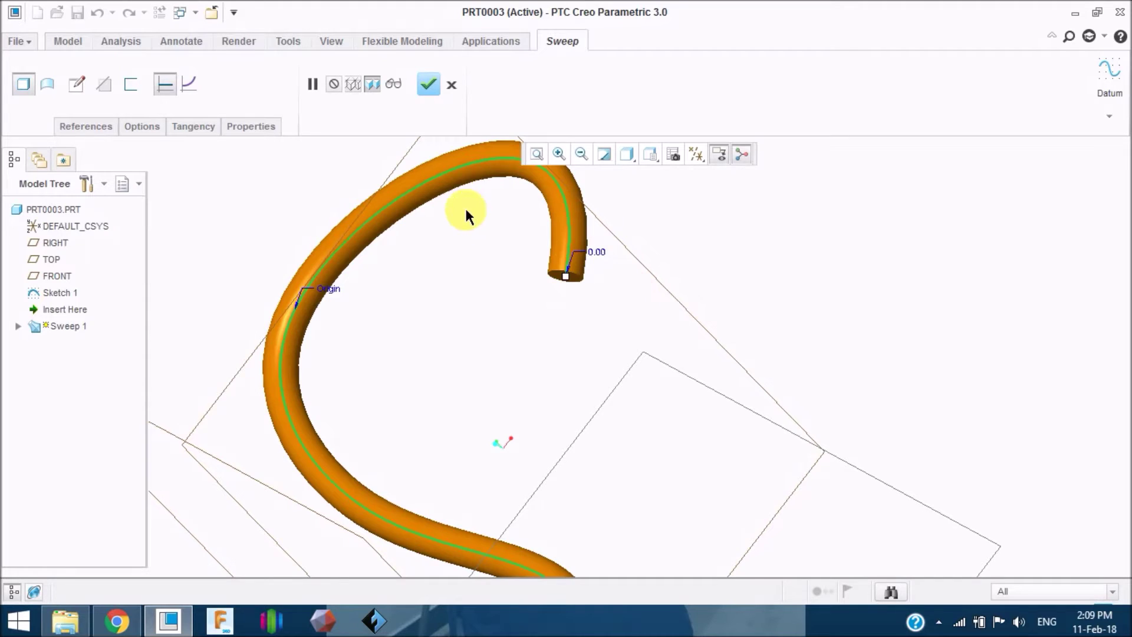
Try trimming the sweep's origin end by about 13.9 and extending it past the origin, and reset its length value to 0.
{"action": "scroll", "coordinate": [461, 141], "scroll_direction": "up", "scroll_amount": 3}
{"action": "scroll", "coordinate": [514, 295], "scroll_direction": "up", "scroll_amount": 2}
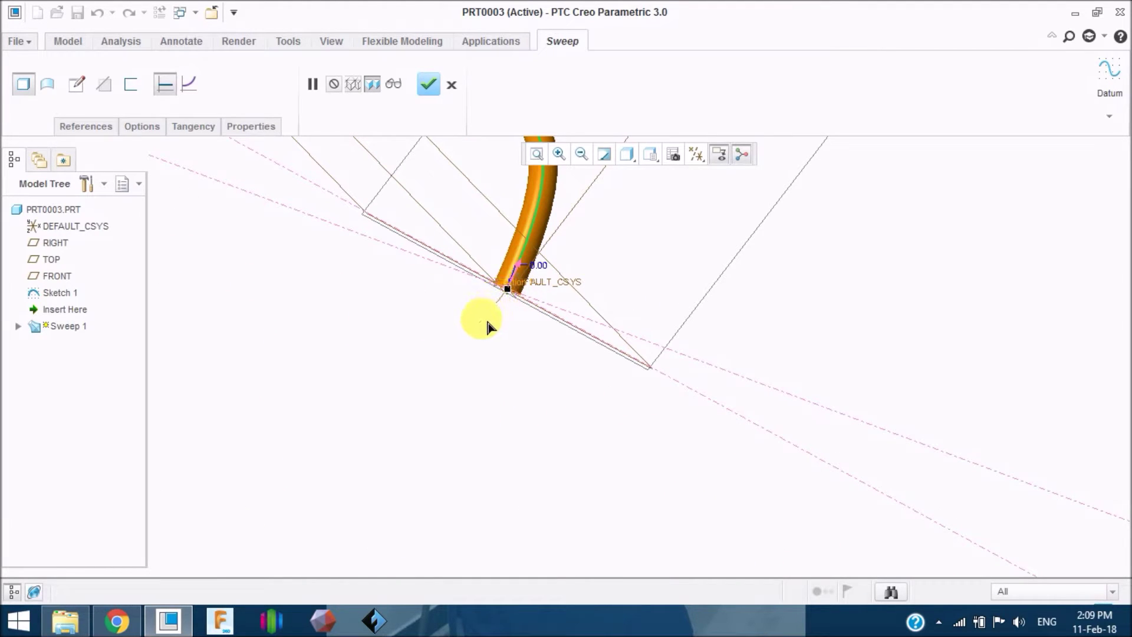
{"action": "left_click_drag", "start_coordinate": [507, 289], "coordinate": [517, 254]}
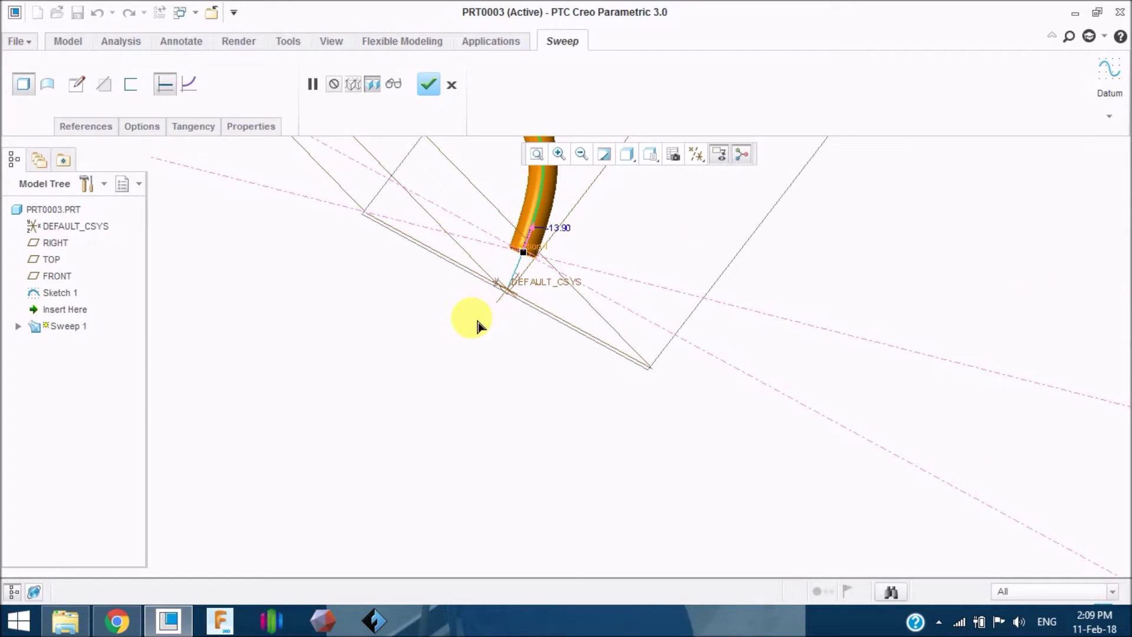
{"action": "left_click_drag", "start_coordinate": [483, 333], "coordinate": [489, 332]}
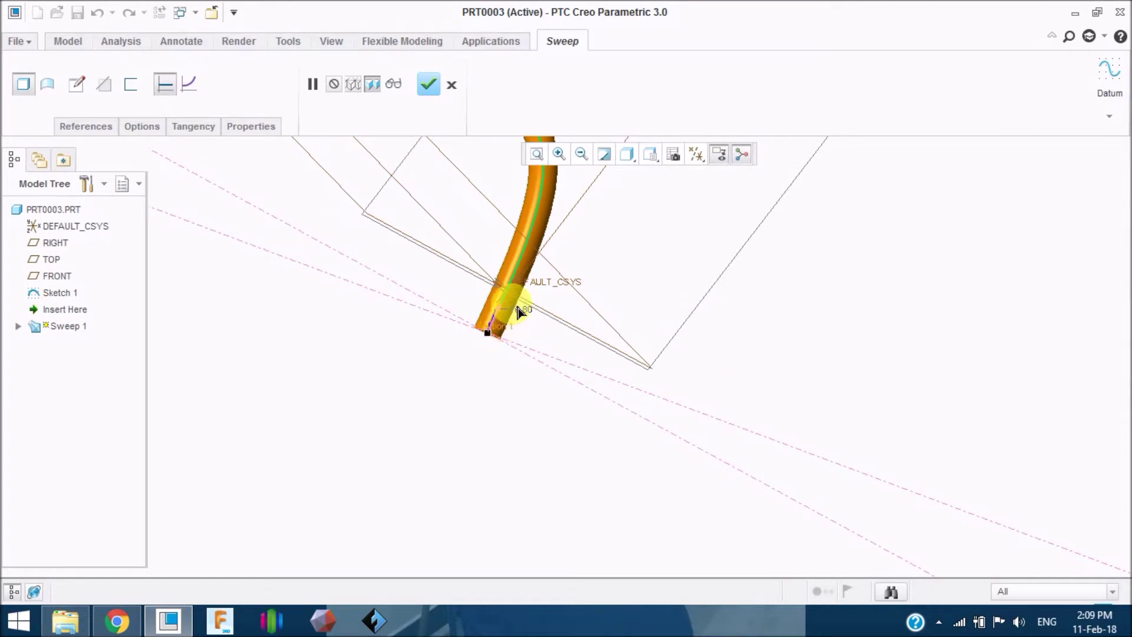
{"action": "double_click", "coordinate": [521, 308]}
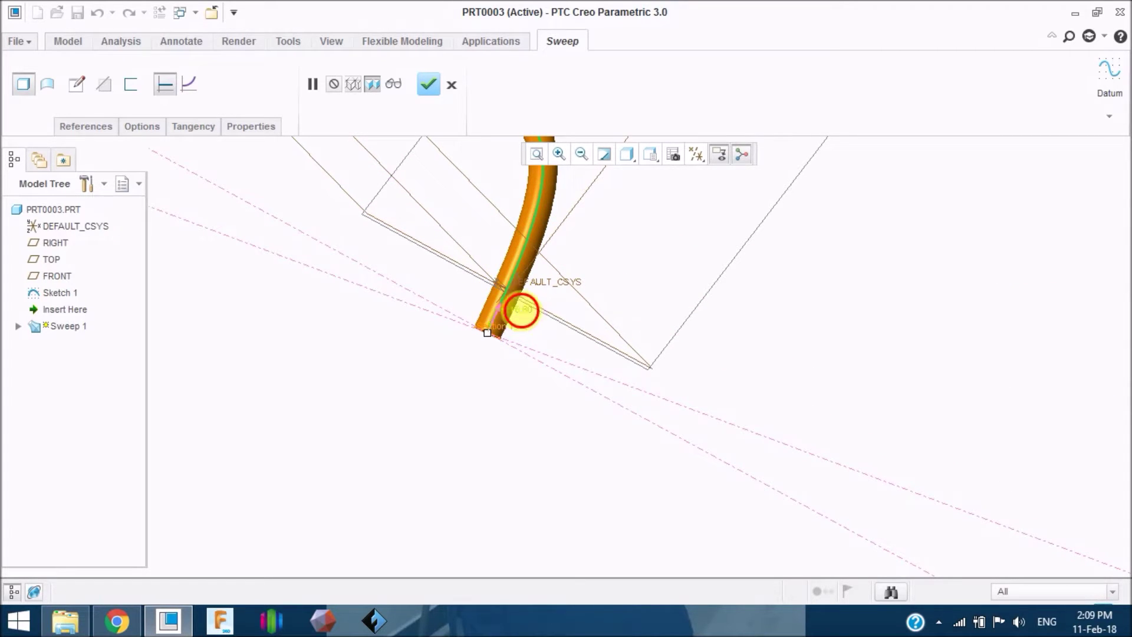
{"action": "type", "text": "00"}
{"action": "key", "text": "Return"}
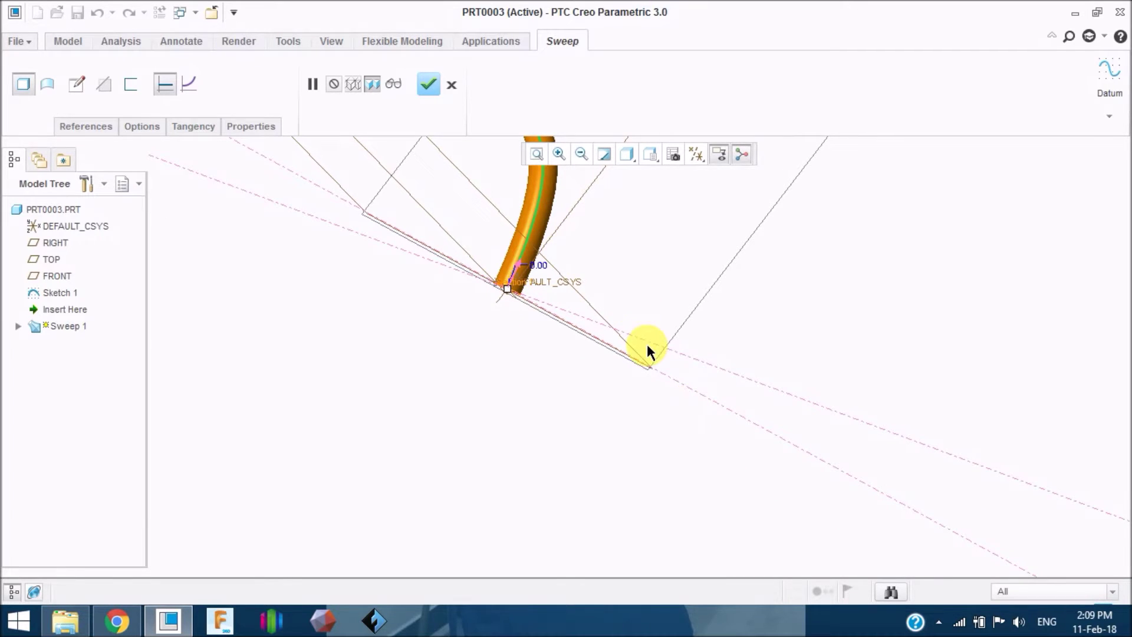
{"action": "scroll", "coordinate": [577, 371], "scroll_direction": "up", "scroll_amount": 3}
{"action": "scroll", "coordinate": [634, 270], "scroll_direction": "down", "scroll_amount": 2}
{"action": "middle_click_drag", "start_coordinate": [634, 270], "coordinate": [641, 311]}
{"action": "scroll", "coordinate": [628, 305], "scroll_direction": "up", "scroll_amount": 3}
{"action": "scroll", "coordinate": [616, 321], "scroll_direction": "down", "scroll_amount": 2}
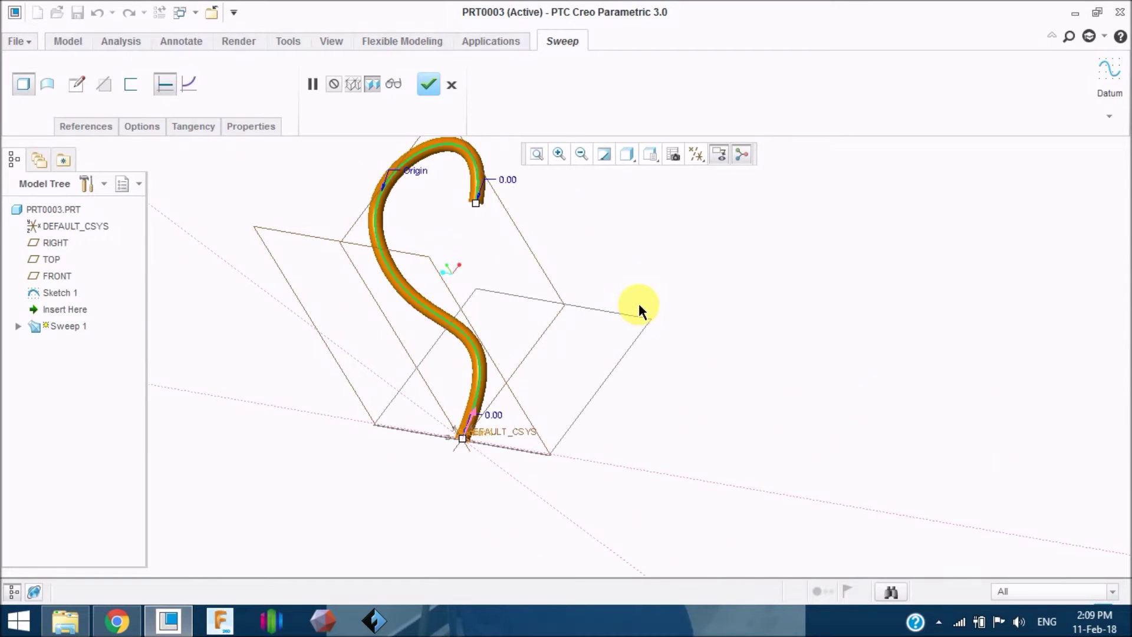
Review the sweep's trajectory references and its end-cap and sketch placement options, with a close look at the origin end.
{"action": "left_click", "coordinate": [94, 127]}
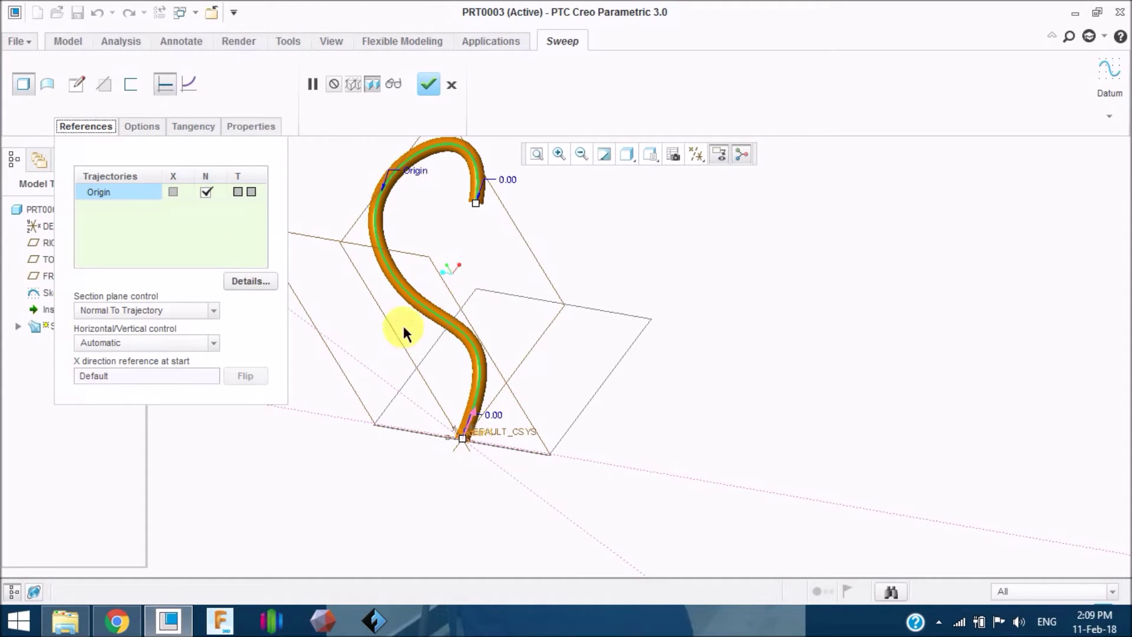
{"action": "left_click", "coordinate": [146, 127]}
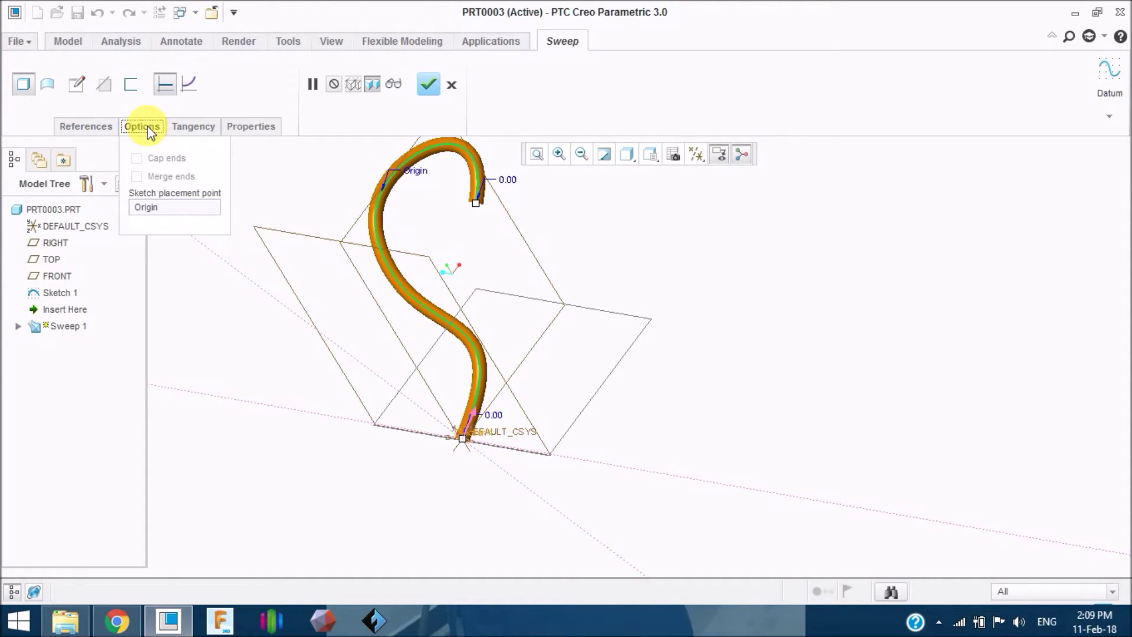
{"action": "left_click", "coordinate": [469, 431]}
{"action": "scroll", "coordinate": [470, 441], "scroll_direction": "down", "scroll_amount": 5}
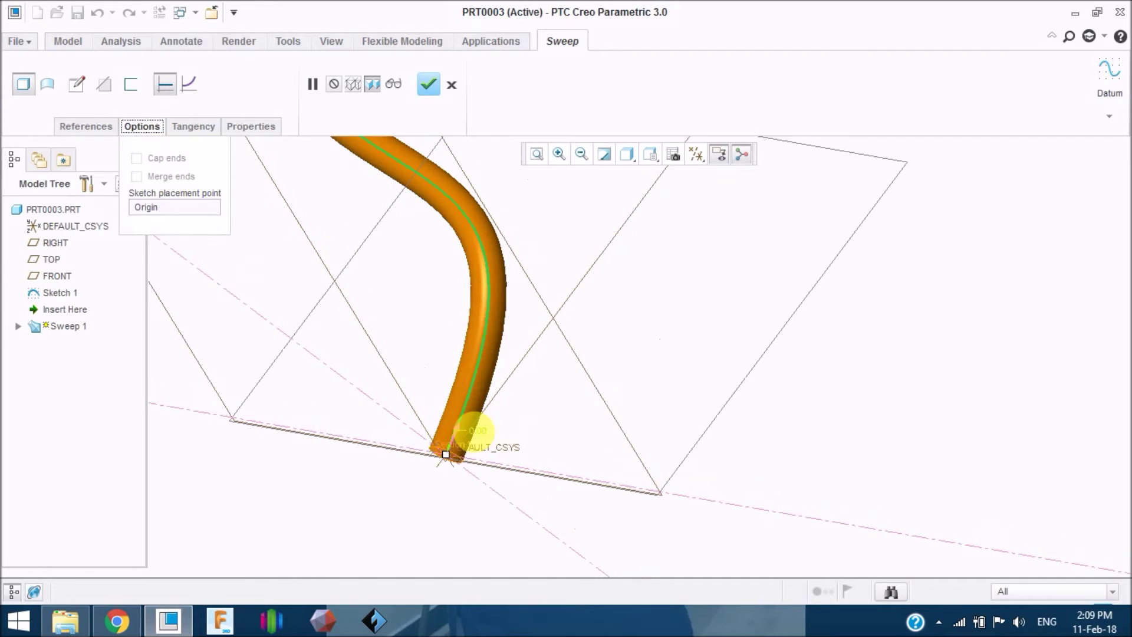
{"action": "scroll", "coordinate": [446, 427], "scroll_direction": "up", "scroll_amount": 6}
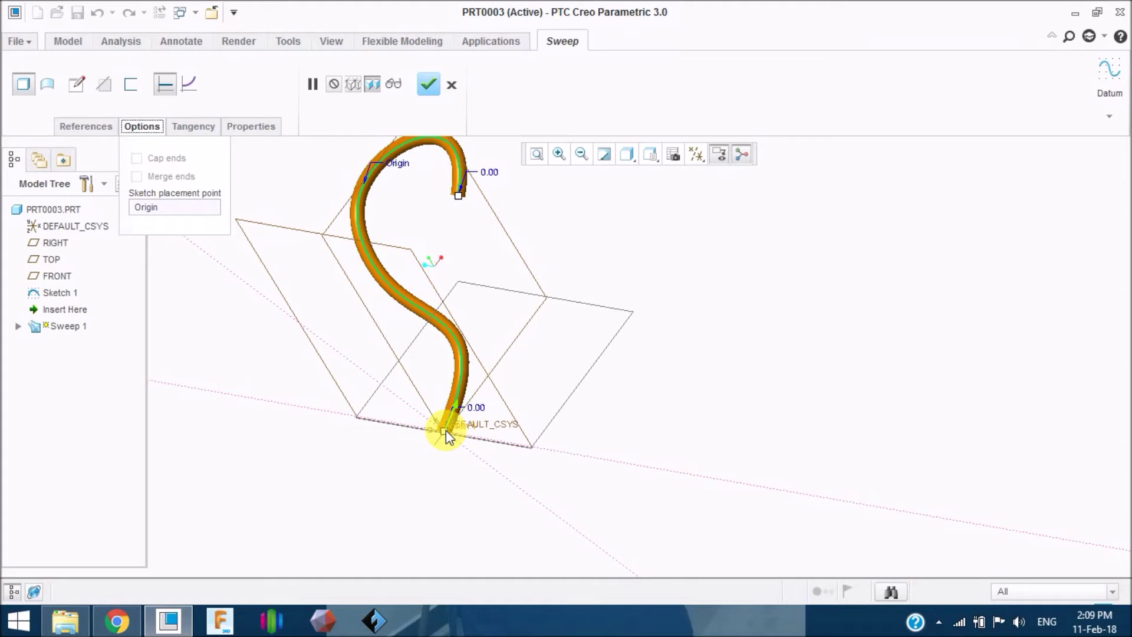
Try moving the trajectory's start point to the hook end, and return it to the origin end.
{"action": "left_click", "coordinate": [455, 406]}
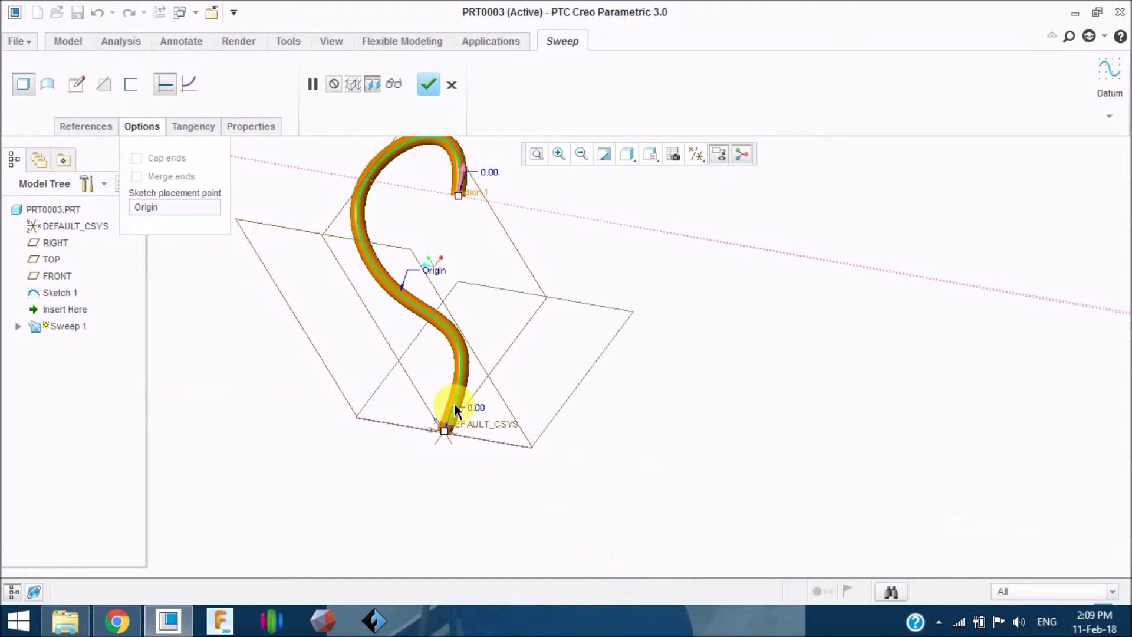
{"action": "left_click", "coordinate": [459, 194]}
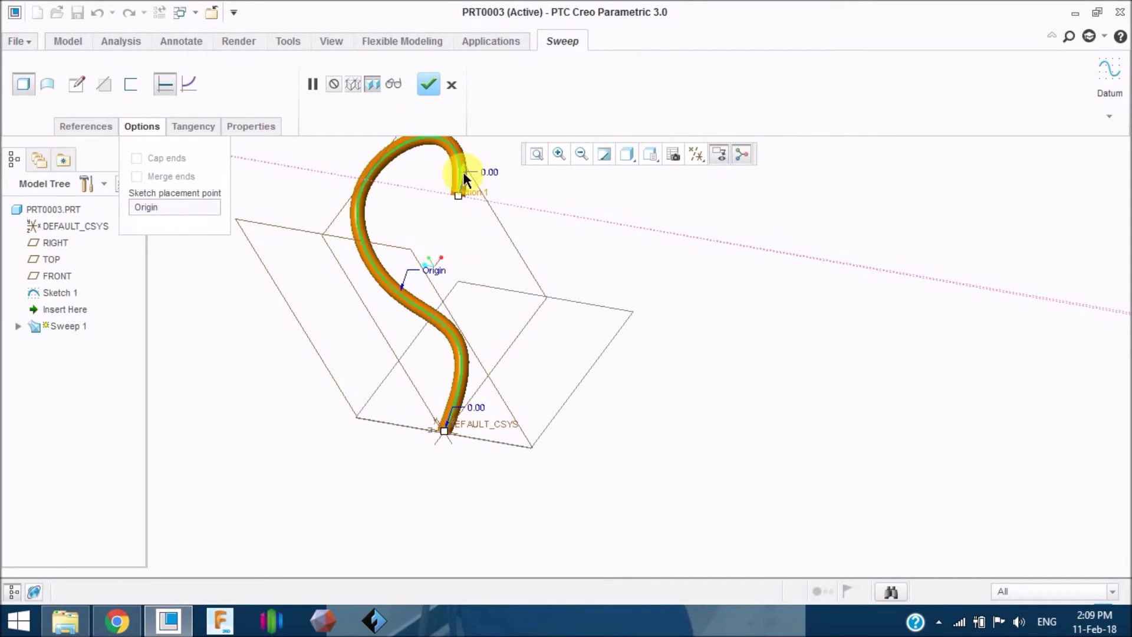
{"action": "left_click", "coordinate": [443, 430]}
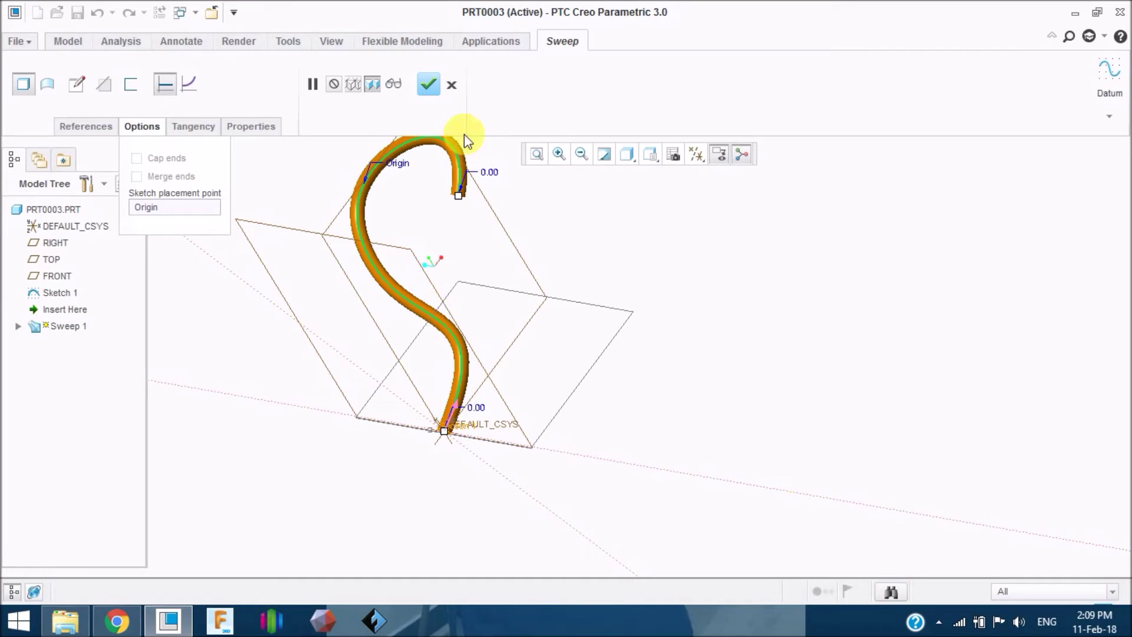
Review the sweep's tangency settings for the origin trajectory, and complete the solid sweep.
{"action": "left_click", "coordinate": [200, 127]}
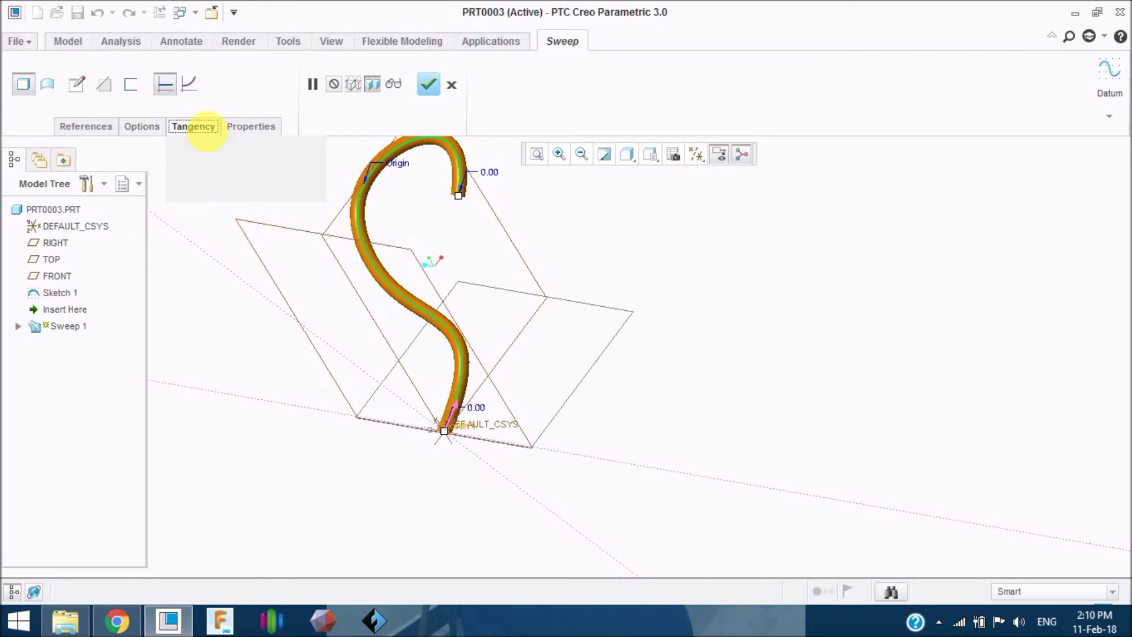
{"action": "left_click", "coordinate": [260, 285]}
{"action": "left_click", "coordinate": [260, 286]}
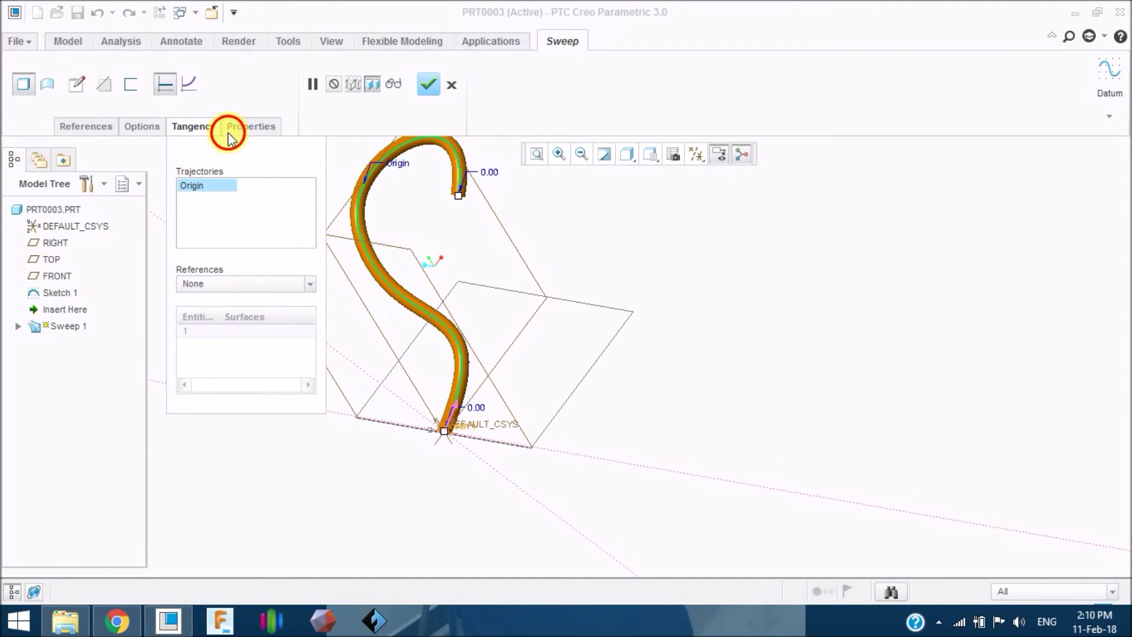
{"action": "left_click", "coordinate": [228, 132]}
{"action": "left_click", "coordinate": [230, 128]}
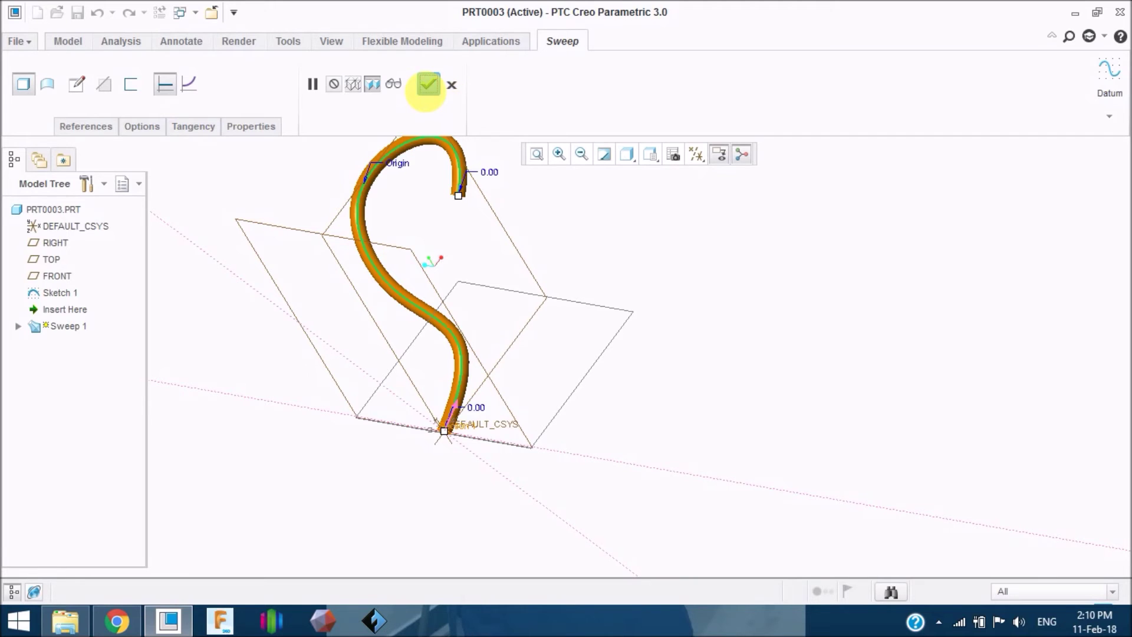
{"action": "left_click", "coordinate": [428, 85]}
Examine the finished swept solid from several angles and distances, including its hook end face and lower bend.
{"action": "middle_click_drag", "start_coordinate": [607, 379], "coordinate": [644, 356]}
{"action": "scroll", "coordinate": [566, 396], "scroll_direction": "down", "scroll_amount": 5}
{"action": "scroll", "coordinate": [566, 396], "scroll_direction": "up", "scroll_amount": 5}
{"action": "middle_click_drag", "start_coordinate": [565, 396], "coordinate": [592, 377]}
{"action": "scroll", "coordinate": [674, 388], "scroll_direction": "down", "scroll_amount": 5}
{"action": "scroll", "coordinate": [675, 387], "scroll_direction": "down", "scroll_amount": 4}
{"action": "scroll", "coordinate": [607, 394], "scroll_direction": "down", "scroll_amount": 4}
{"action": "scroll", "coordinate": [591, 377], "scroll_direction": "up", "scroll_amount": 5}
{"action": "scroll", "coordinate": [570, 265], "scroll_direction": "down", "scroll_amount": 5}
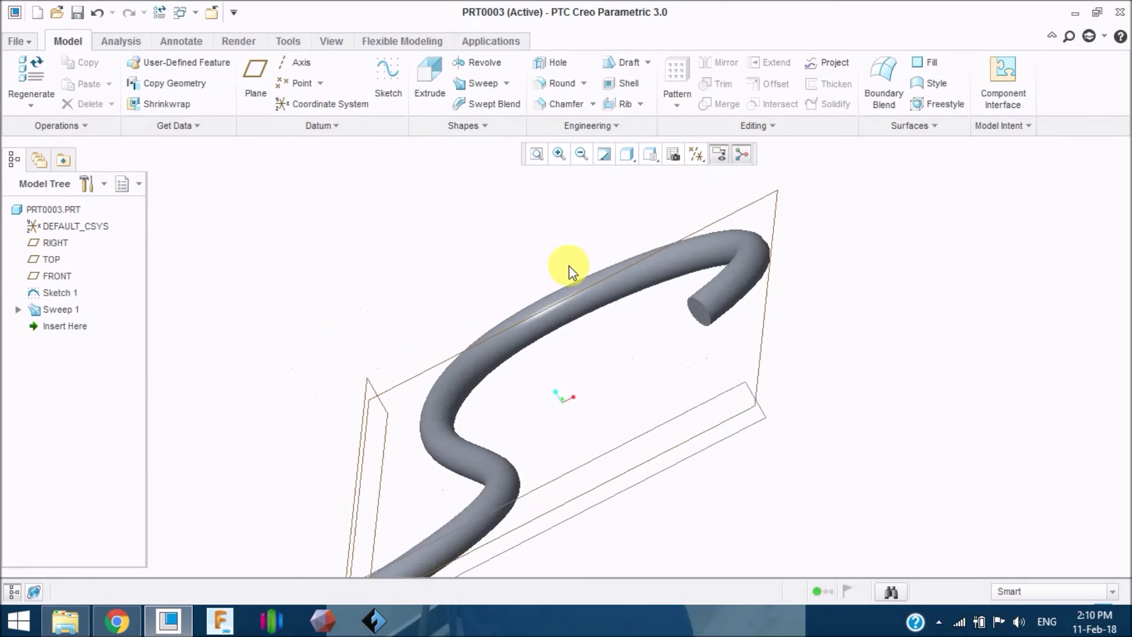
{"action": "middle_click_drag", "start_coordinate": [570, 266], "coordinate": [589, 314]}
{"action": "scroll", "coordinate": [588, 314], "scroll_direction": "up", "scroll_amount": 5}
{"action": "scroll", "coordinate": [651, 403], "scroll_direction": "down", "scroll_amount": 4}
{"action": "middle_click_drag", "start_coordinate": [643, 389], "coordinate": [616, 404]}
{"action": "scroll", "coordinate": [636, 381], "scroll_direction": "down", "scroll_amount": 5}
{"action": "scroll", "coordinate": [625, 442], "scroll_direction": "up", "scroll_amount": 4}
{"action": "scroll", "coordinate": [626, 440], "scroll_direction": "down", "scroll_amount": 4}
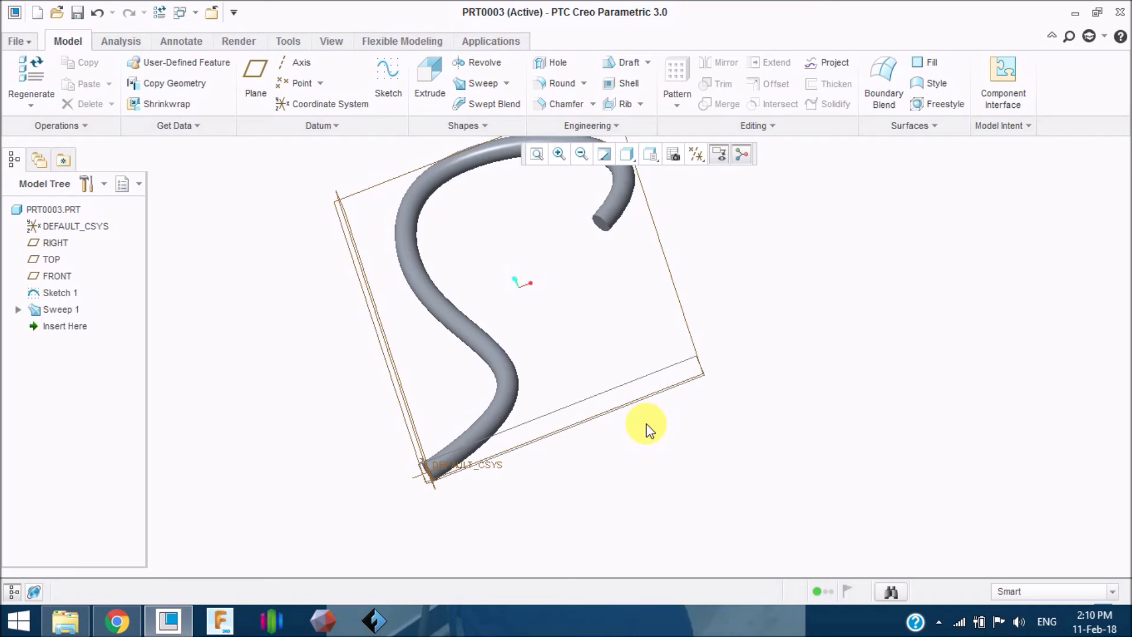
{"action": "scroll", "coordinate": [652, 455], "scroll_direction": "up", "scroll_amount": 4}
{"action": "scroll", "coordinate": [641, 460], "scroll_direction": "down", "scroll_amount": 4}
{"action": "middle_click_drag", "start_coordinate": [642, 459], "coordinate": [642, 441]}
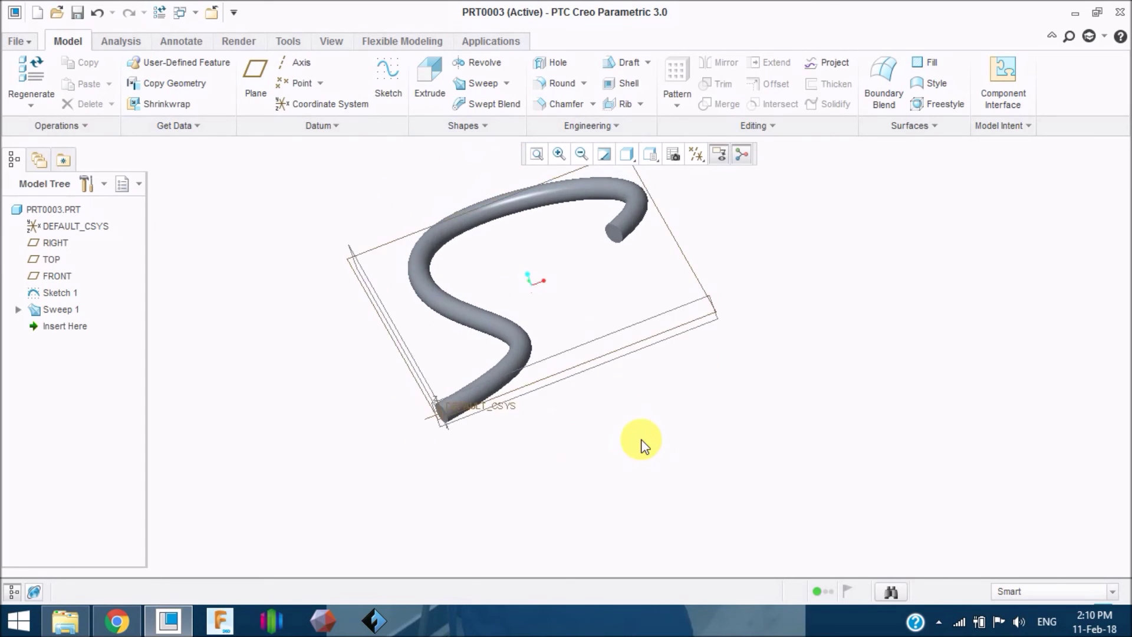
{"action": "scroll", "coordinate": [642, 441], "scroll_direction": "up", "scroll_amount": 4}
{"action": "scroll", "coordinate": [612, 398], "scroll_direction": "down", "scroll_amount": 4}
{"action": "middle_click_drag", "start_coordinate": [612, 399], "coordinate": [610, 415]}
{"action": "left_click", "coordinate": [506, 84]}
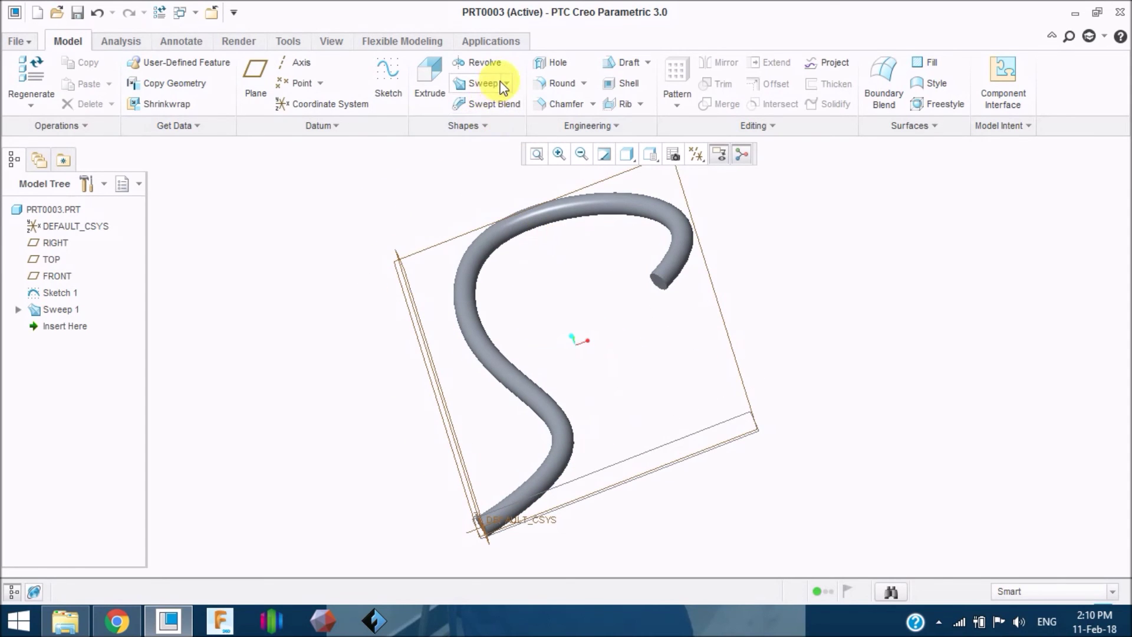
{"action": "left_click", "coordinate": [456, 284]}
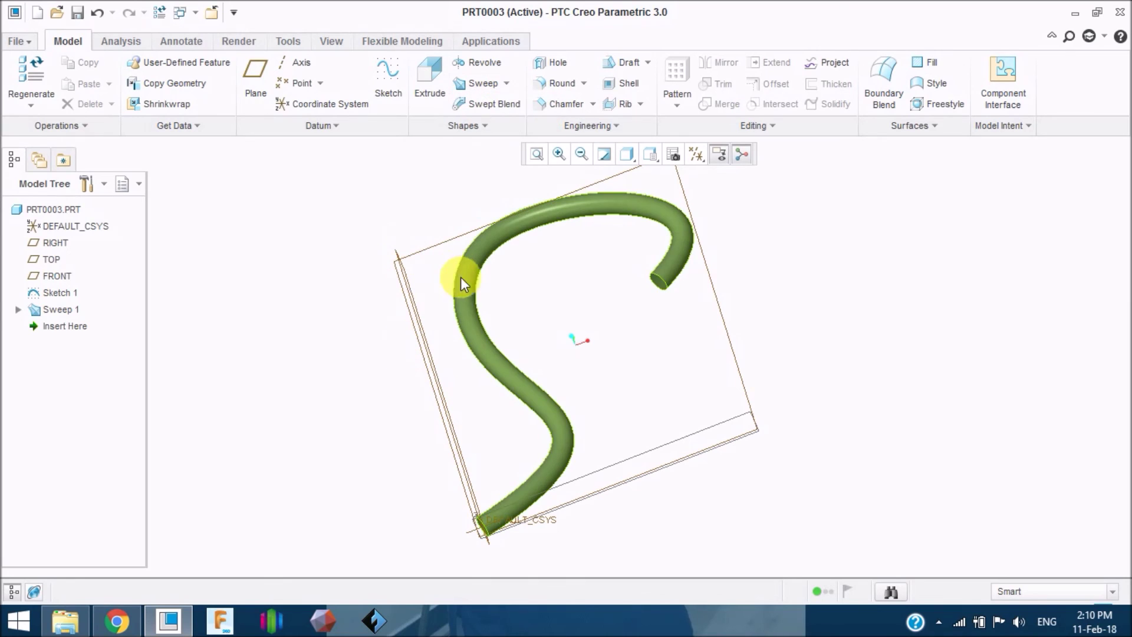
{"action": "scroll", "coordinate": [592, 423], "scroll_direction": "up", "scroll_amount": 2}
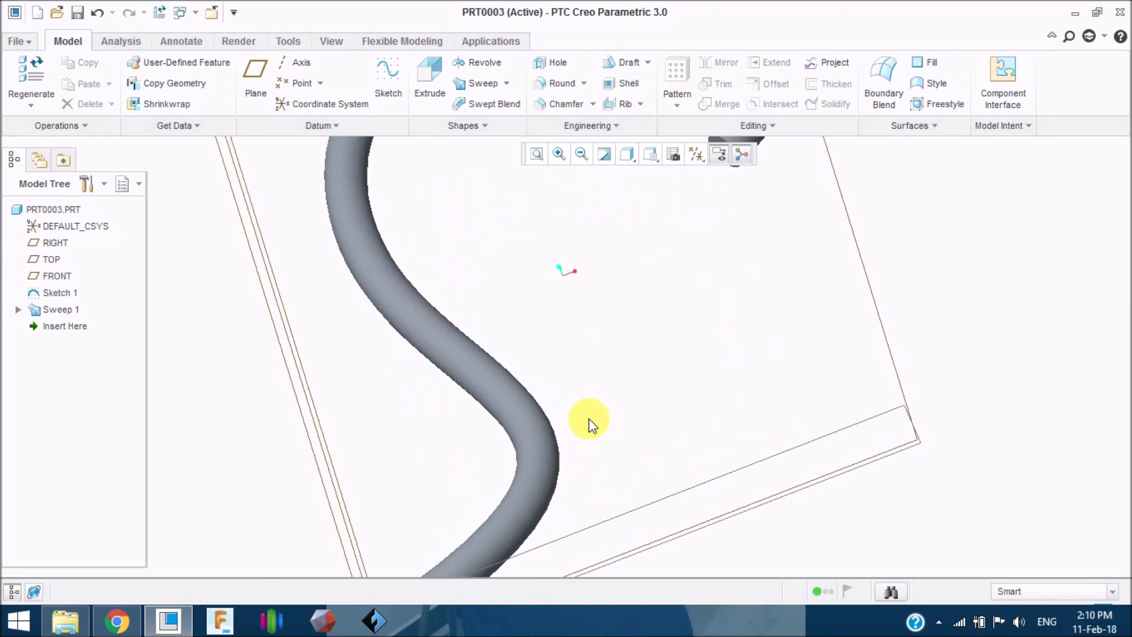
{"action": "scroll", "coordinate": [592, 423], "scroll_direction": "down", "scroll_amount": 3}
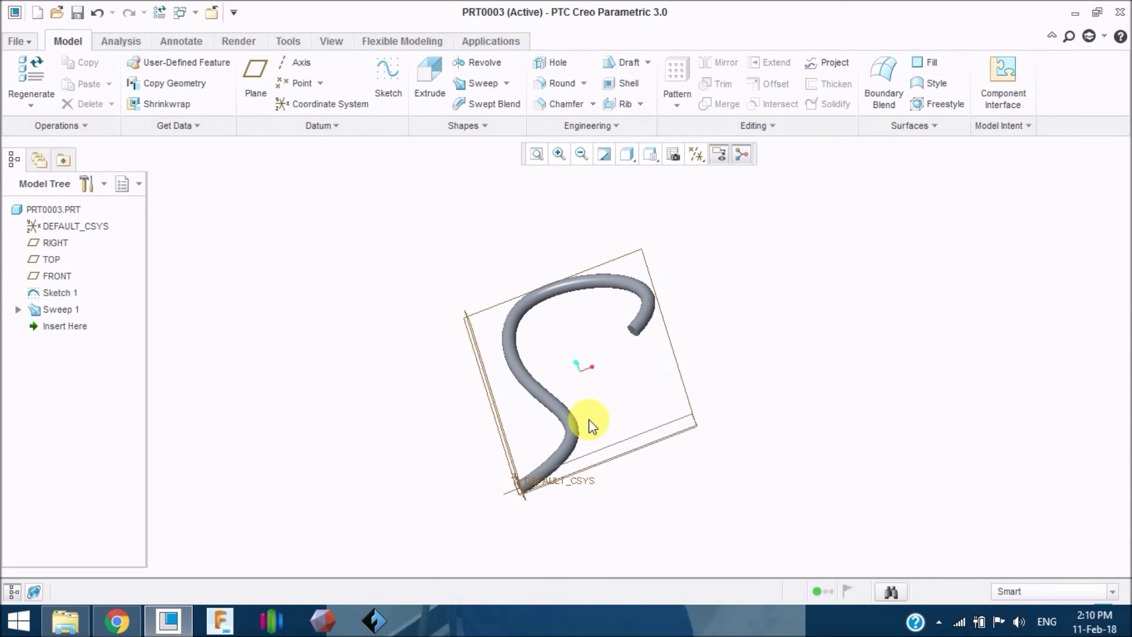